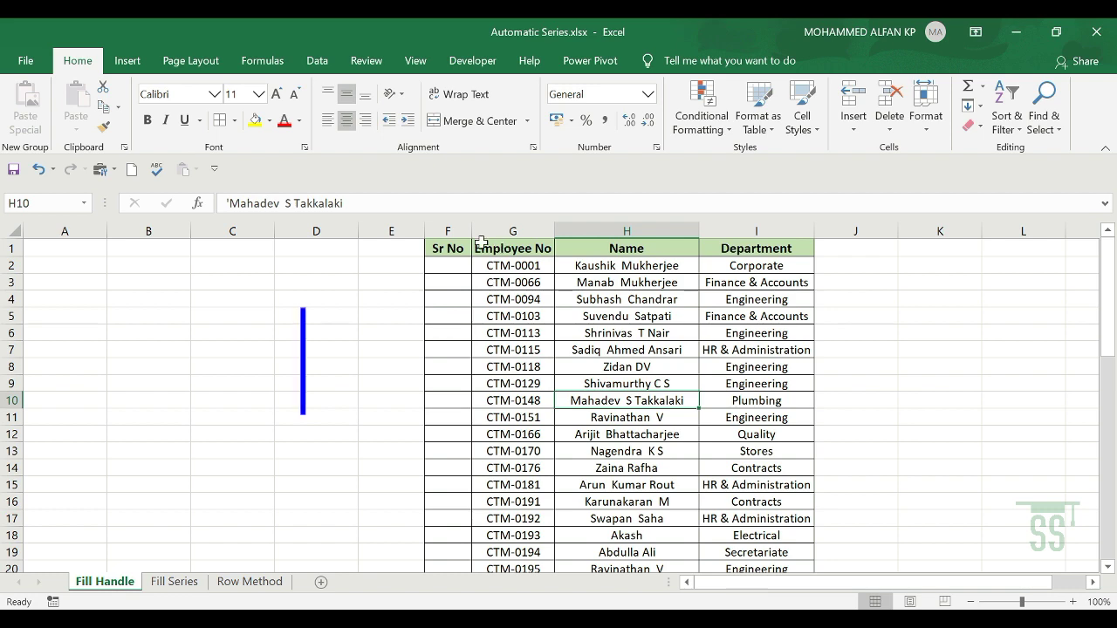
# - Check where the employee names end, then enter 1 and 2 as the first two Sr No values
pyautogui.click(622, 270)
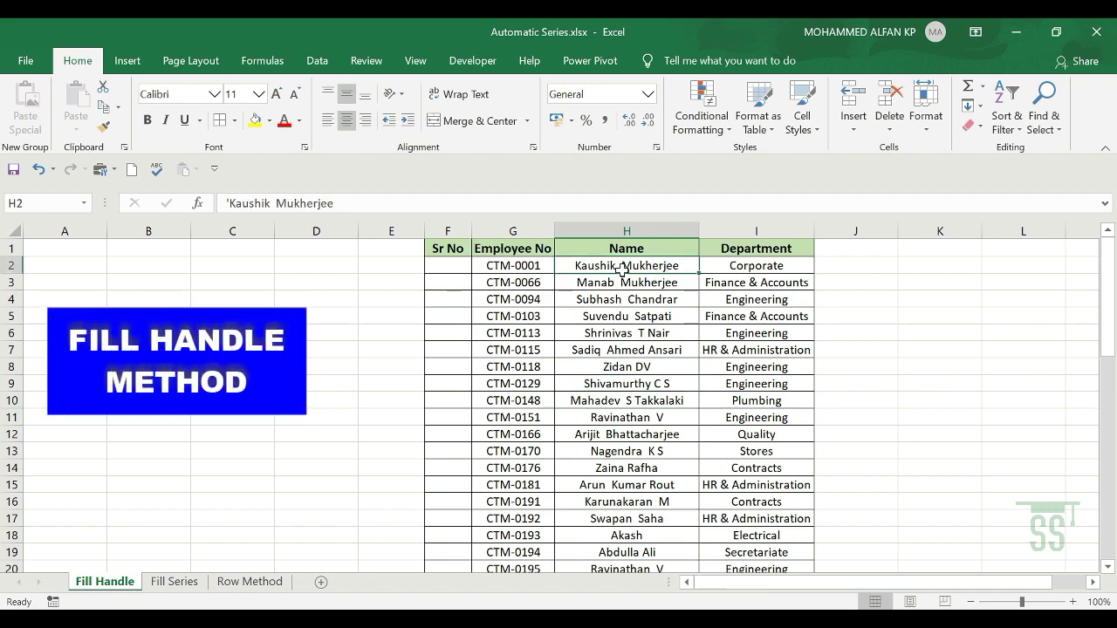
pyautogui.hotkey('ctrl', 'shift', 'Down')
pyautogui.click(583, 413)
pyautogui.hotkey('ctrl', 'shift', 'Up')
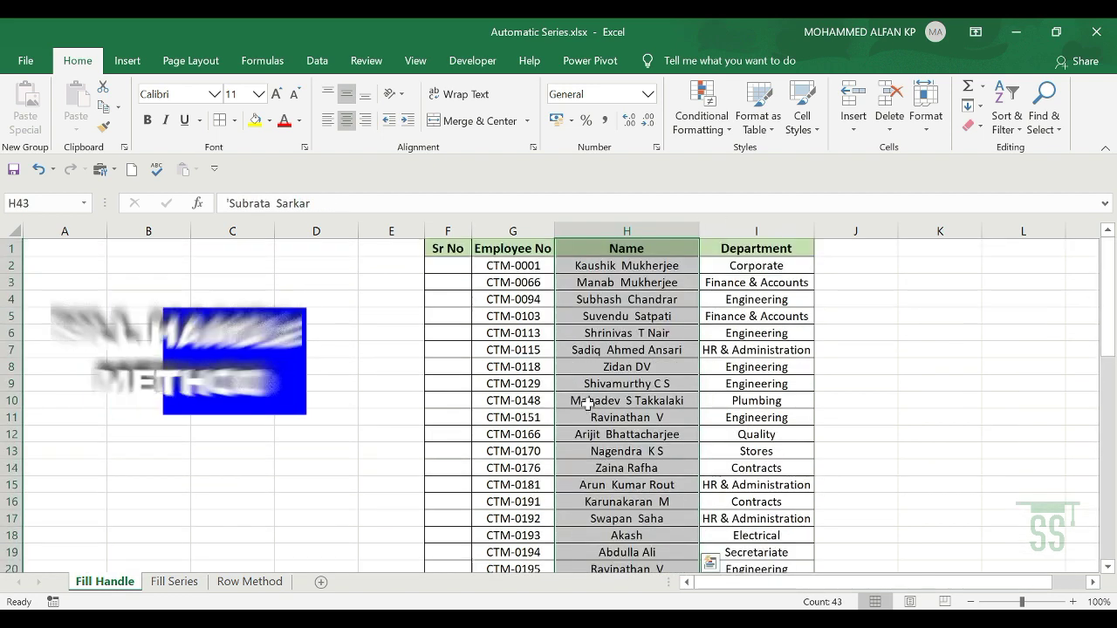
pyautogui.click(450, 266)
pyautogui.write('1')
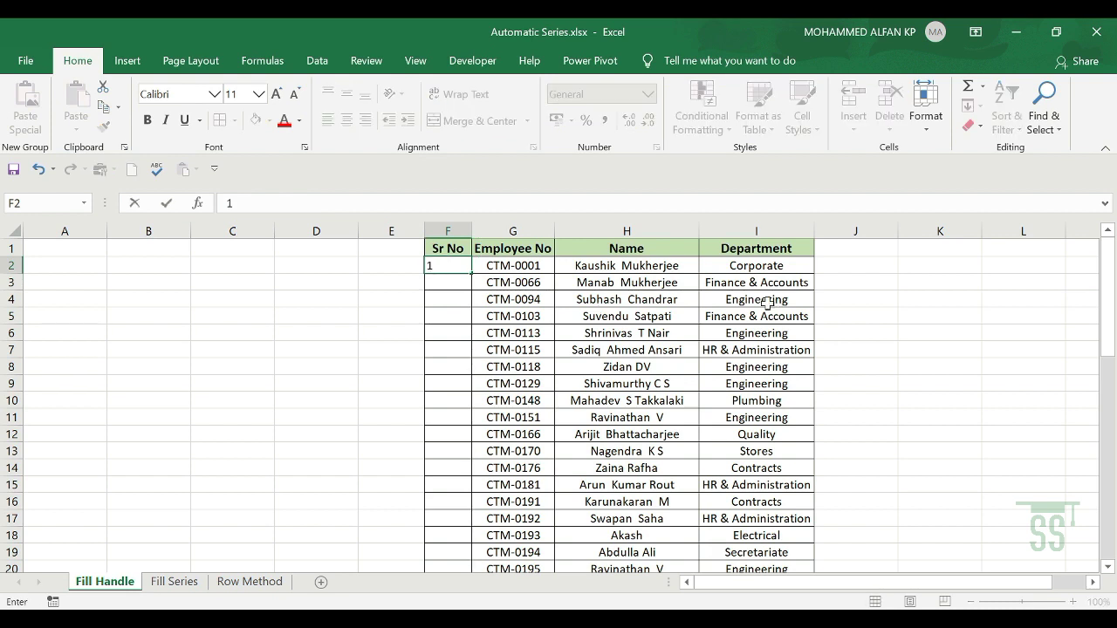
pyautogui.press('Return')
pyautogui.write('2')
pyautogui.press('Return')
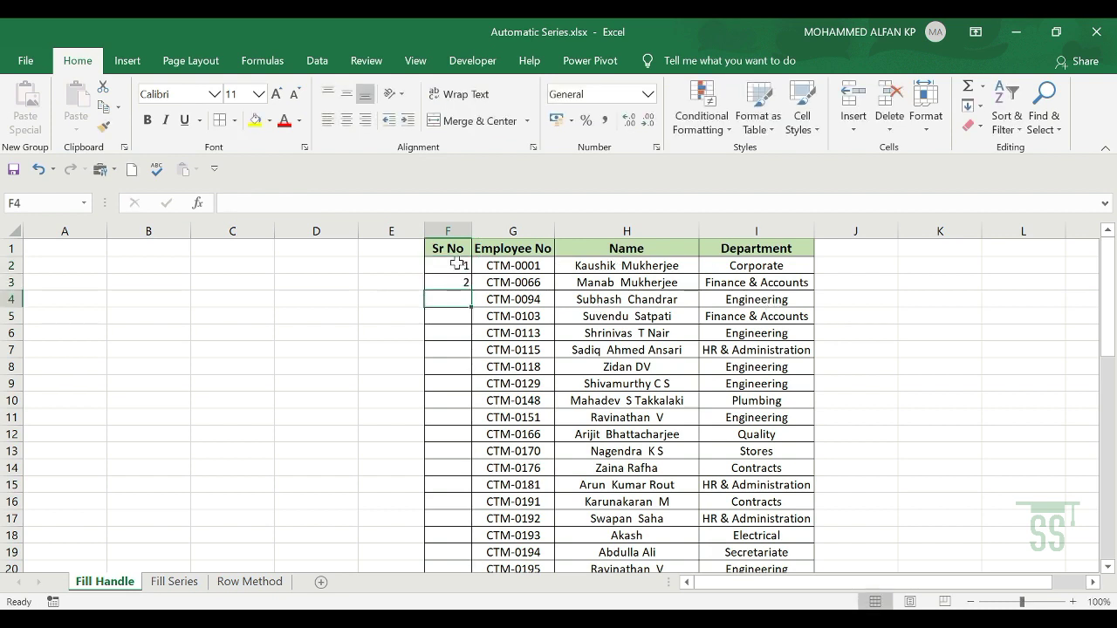
# - Fill the serial numbers down to the last employee and confirm they end at 50
pyautogui.moveTo(457, 264); pyautogui.dragTo(457, 282)
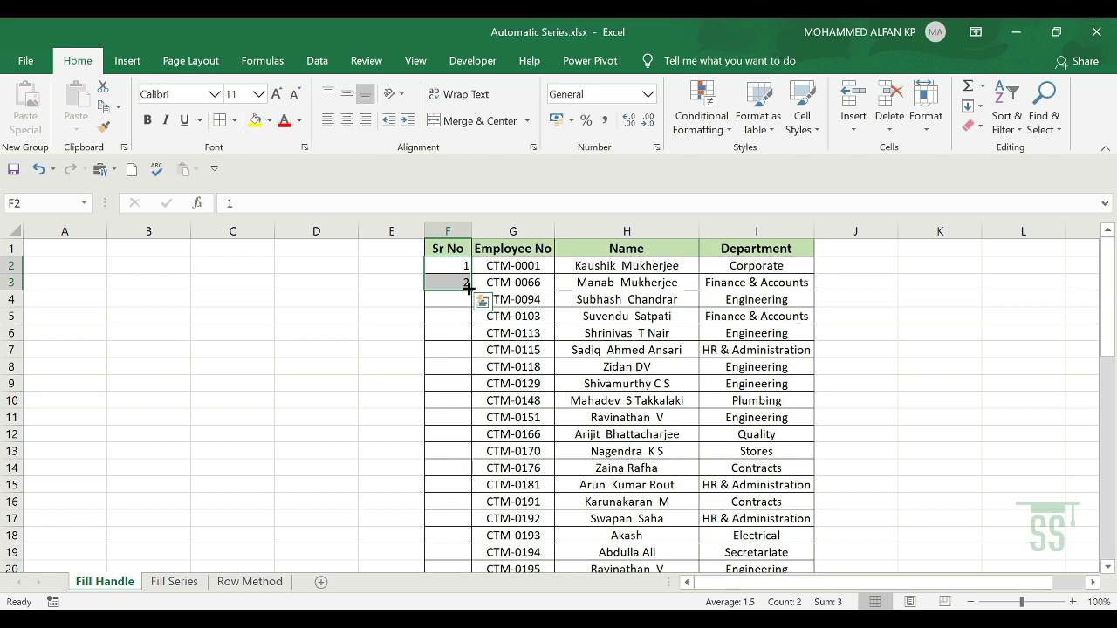
pyautogui.doubleClick(469, 289)
pyautogui.scroll(-3, 455, 360)
pyautogui.scroll(-6, 453, 362)
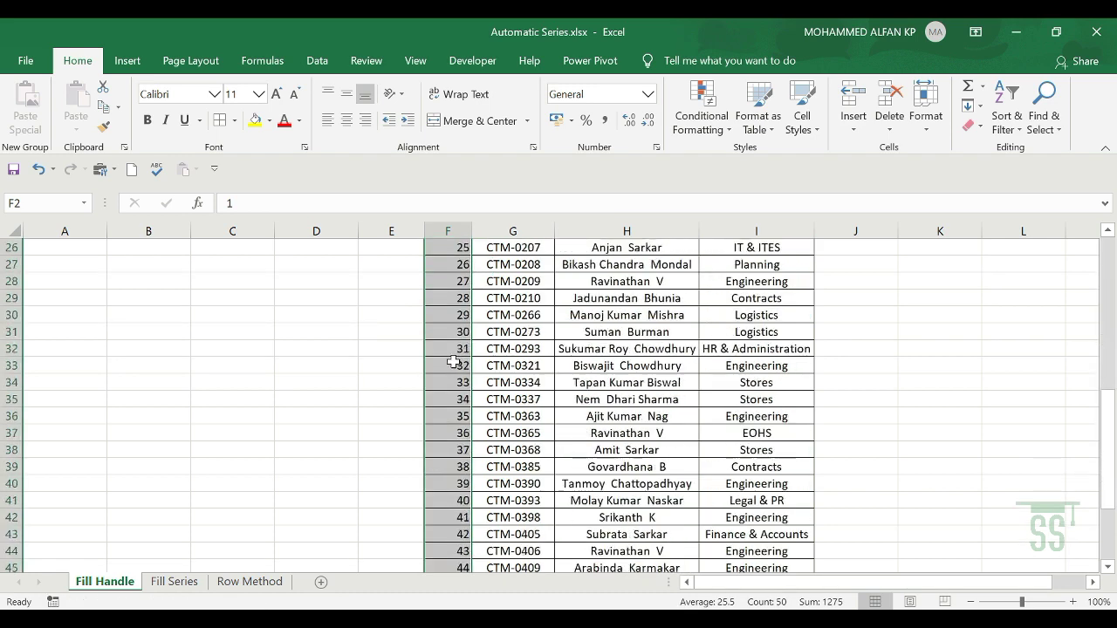
pyautogui.scroll(-2, 453, 362)
pyautogui.click(452, 500)
pyautogui.click(451, 551)
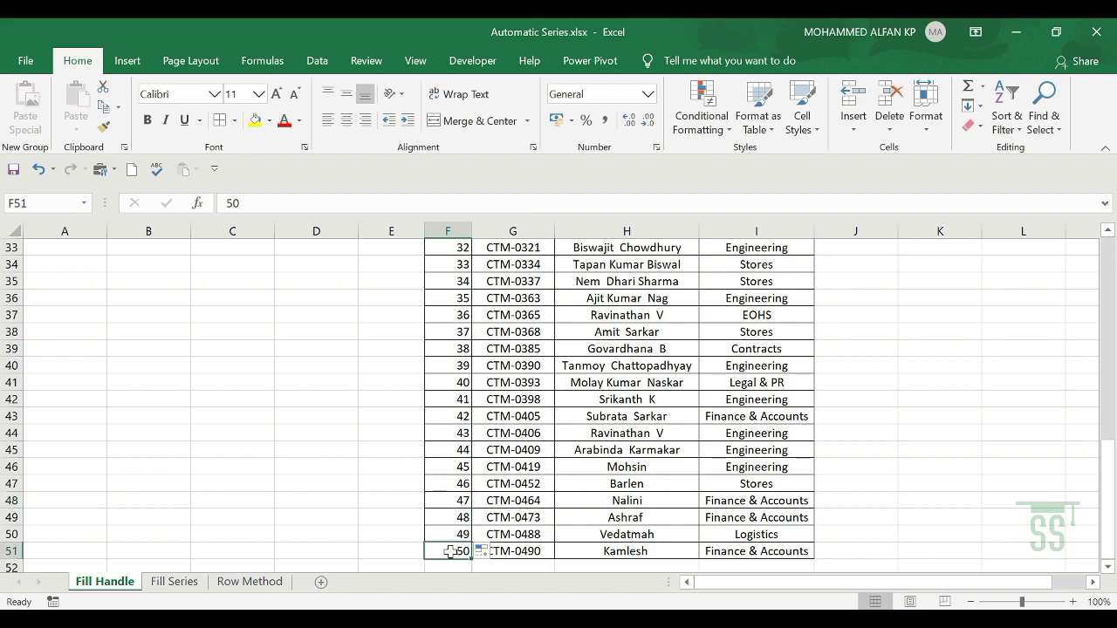
# - Clear the serial numbers from row 4 downward, keeping only 1 and 2
pyautogui.hotkey('ctrl', 'shift', 'Up')
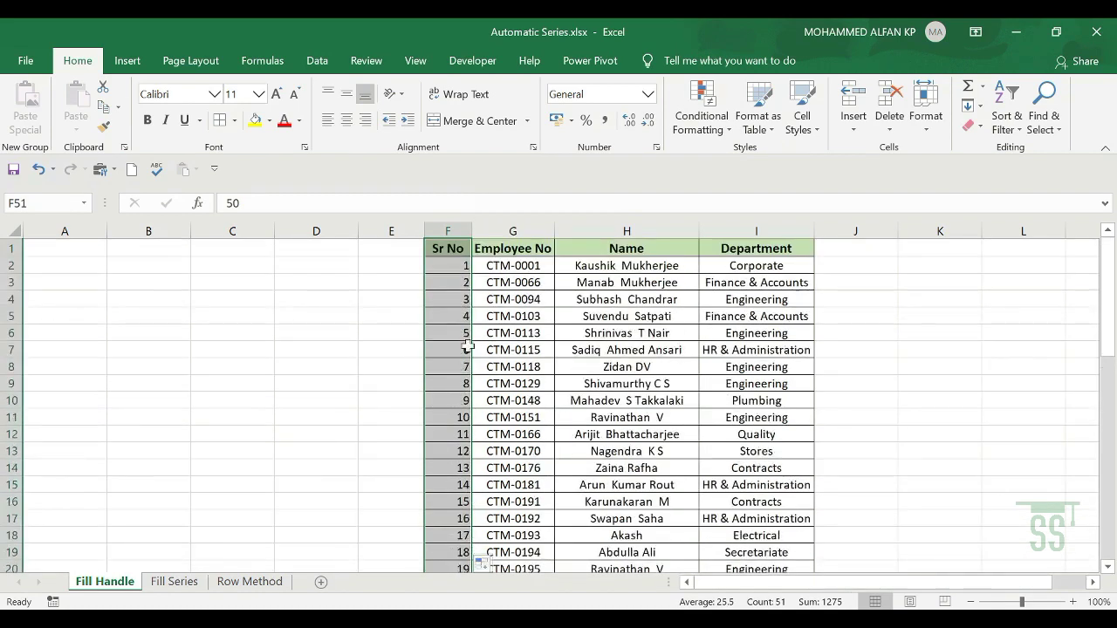
pyautogui.click(454, 312)
pyautogui.hotkey('ctrl', 'Up')
pyautogui.click(453, 298)
pyautogui.hotkey('ctrl', 'shift', 'Down')
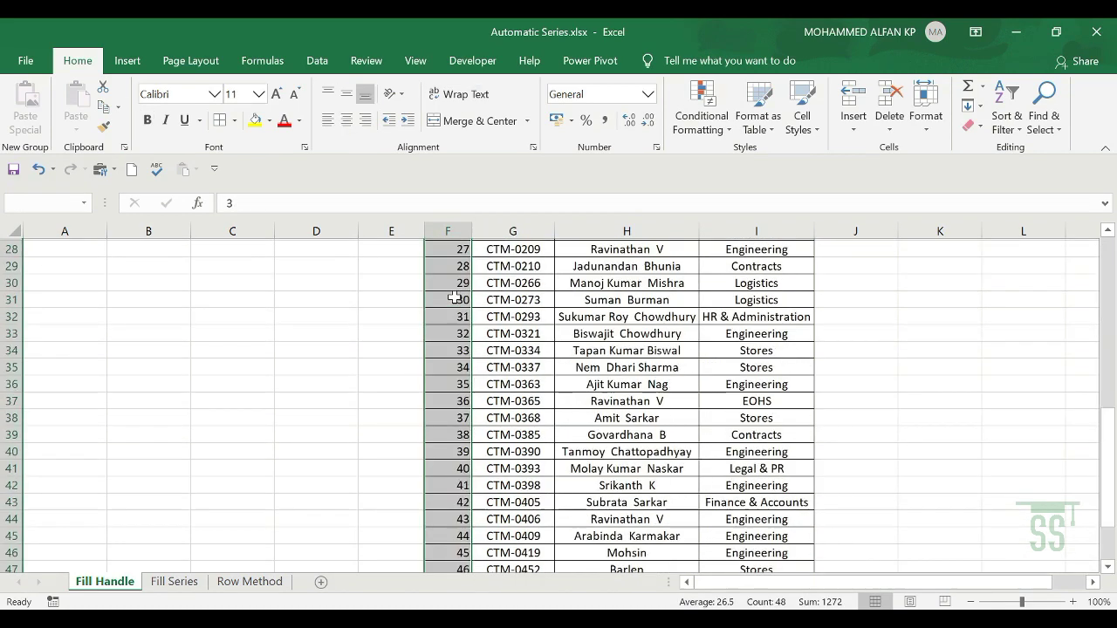
pyautogui.press('Delete')
pyautogui.scroll(10, 453, 298)
pyautogui.click(454, 268)
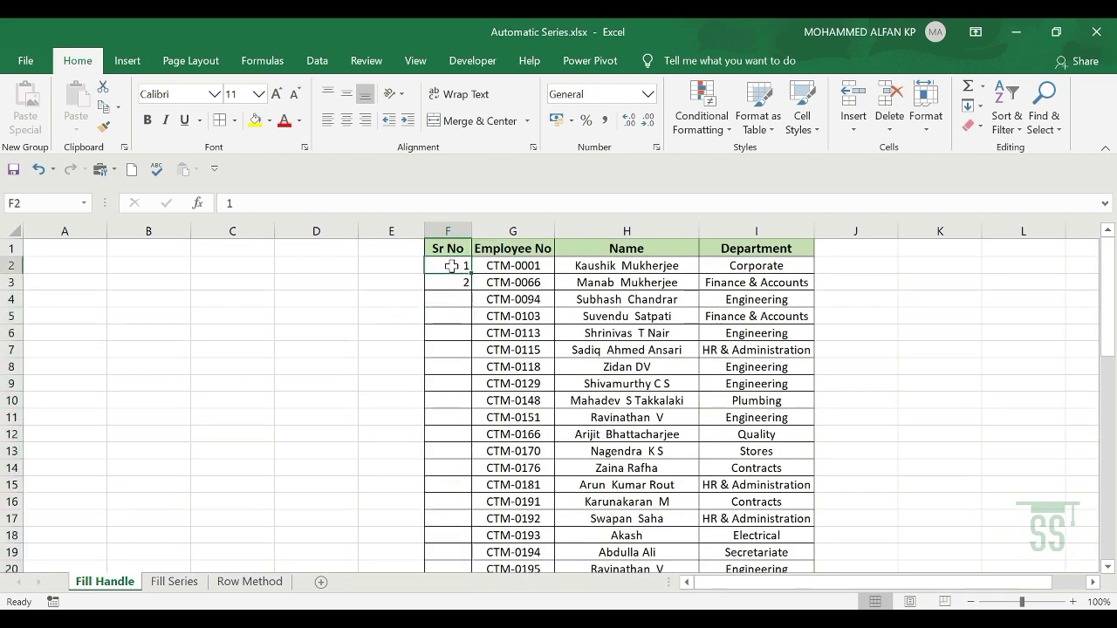
# - Change the second Sr No to 3 and fill odd numbers 1, 3, 5… down all 50 rows
pyautogui.moveTo(452, 266); pyautogui.dragTo(454, 281)
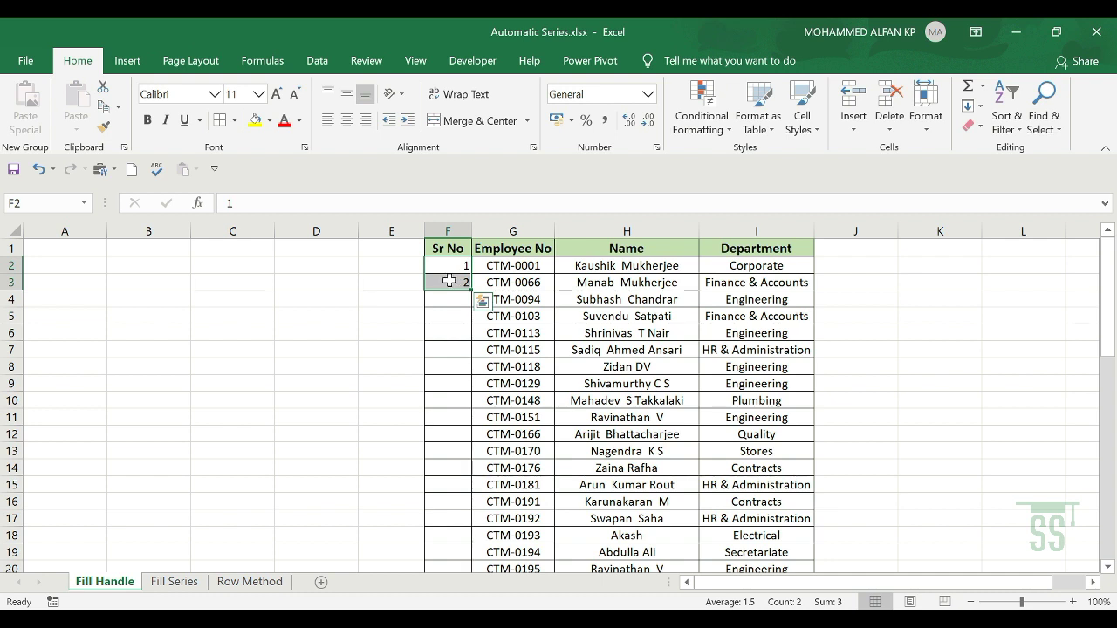
pyautogui.click(450, 281)
pyautogui.write('3')
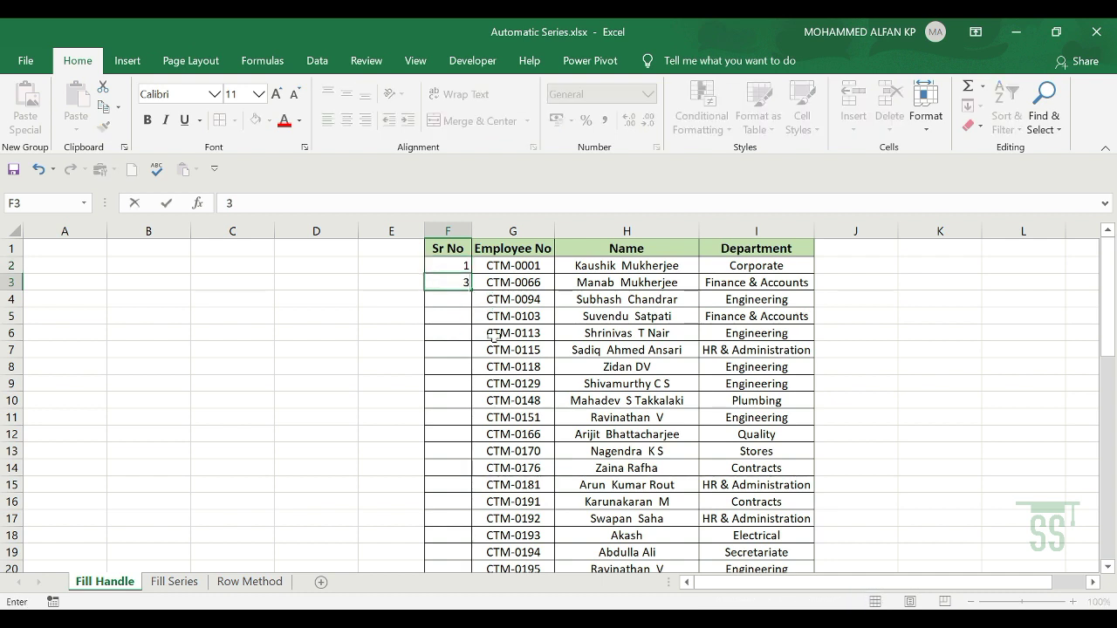
pyautogui.press('Return')
pyautogui.moveTo(461, 267); pyautogui.dragTo(457, 281)
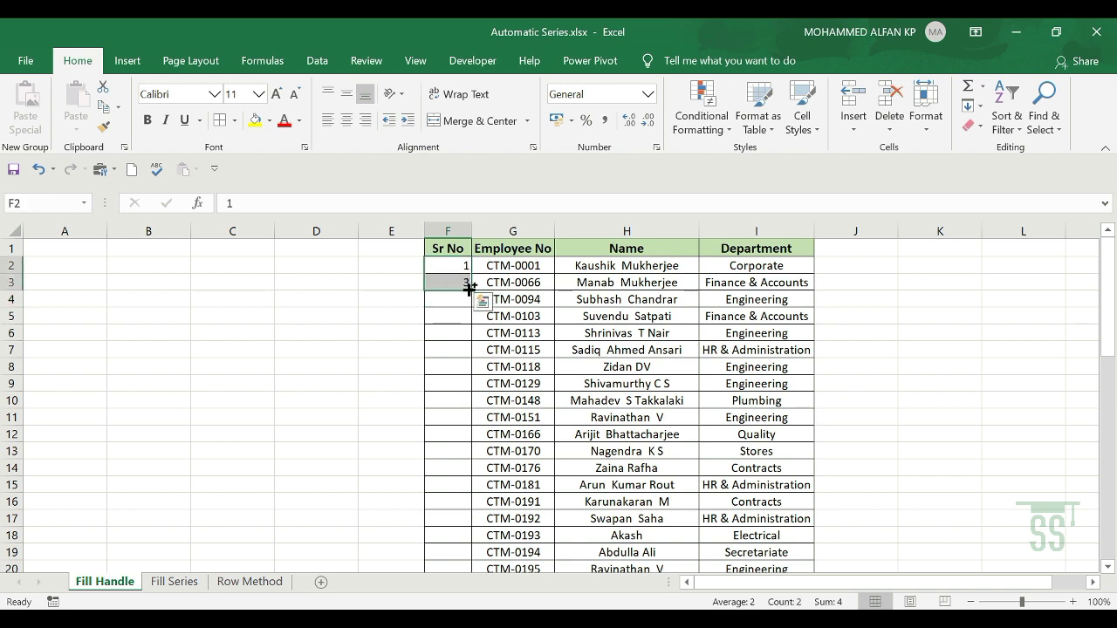
pyautogui.doubleClick(470, 290)
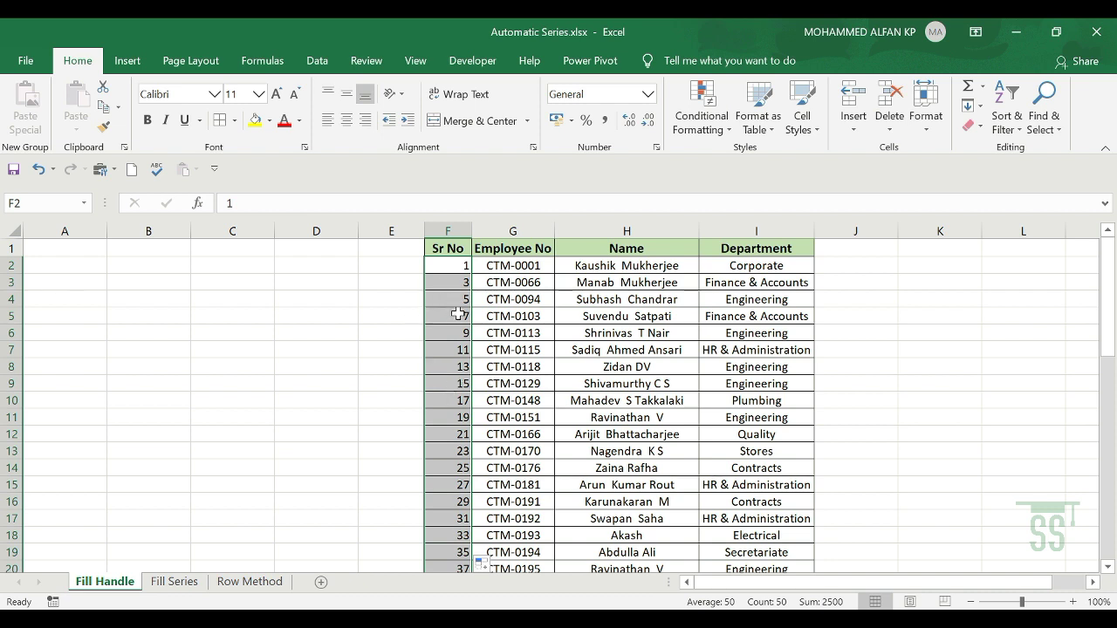
# - Remove the odd serial numbers and clear the employee details in G9:I9
pyautogui.click(460, 267)
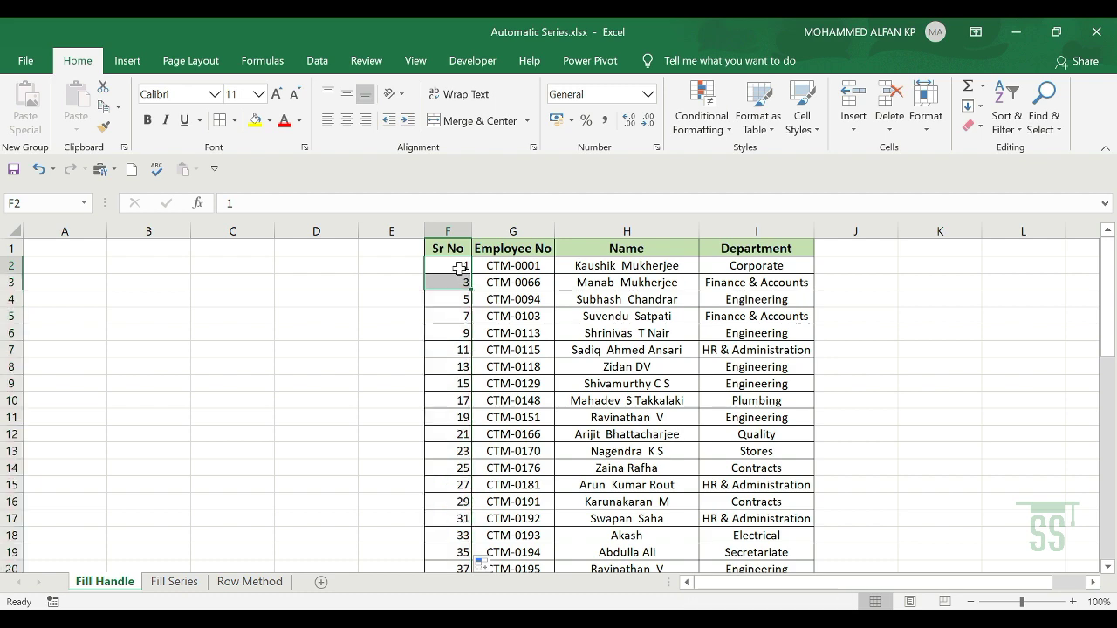
pyautogui.hotkey('ctrl', 'shift', 'Down')
pyautogui.hotkey('ctrl', 'z')
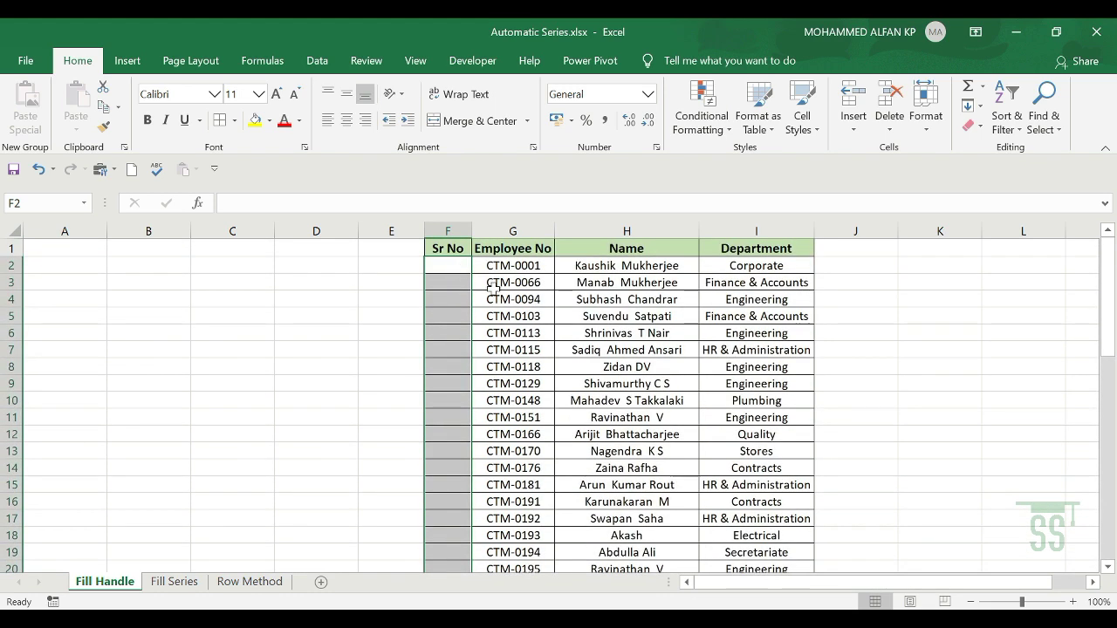
pyautogui.click(515, 349)
pyautogui.moveTo(518, 385); pyautogui.dragTo(716, 398)
pyautogui.click(717, 398)
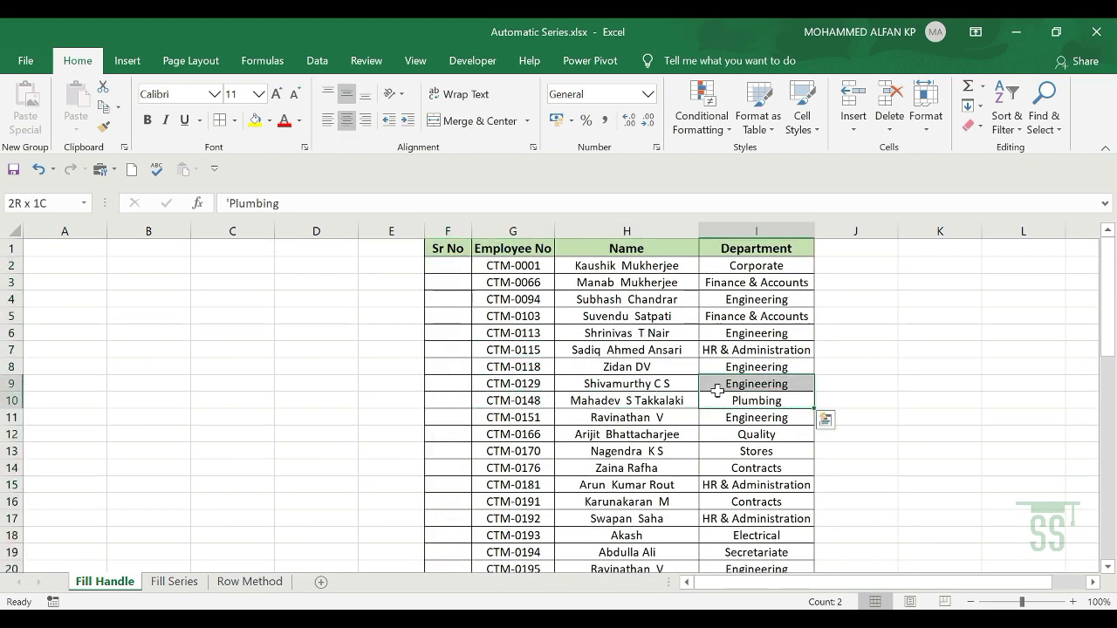
pyautogui.moveTo(524, 384); pyautogui.dragTo(745, 383)
pyautogui.press('Delete')
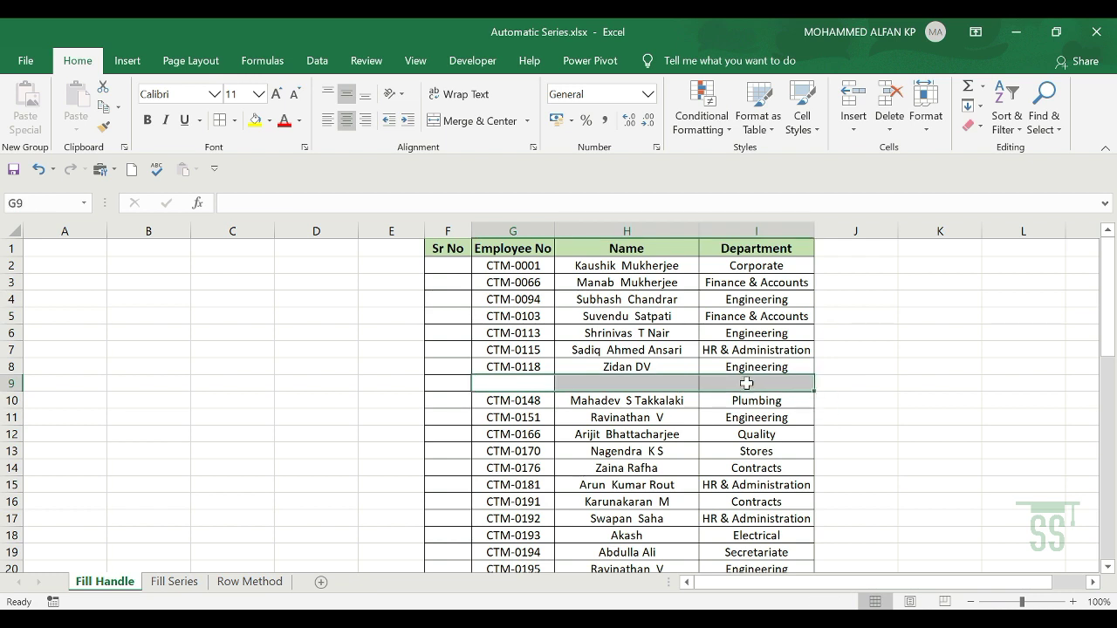
# - Re-enter 1 and 2 in Sr No and fill down, numbering 1 to 7 above the blank row 9
pyautogui.click(451, 271)
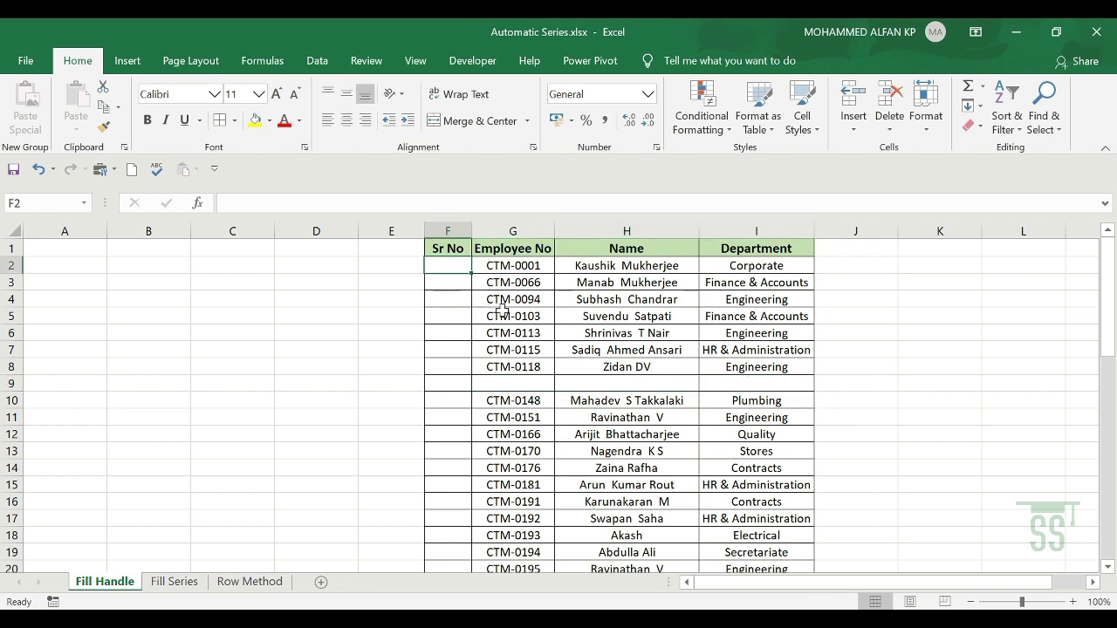
pyautogui.write('1')
pyautogui.press('Return')
pyautogui.write('2')
pyautogui.click(443, 345)
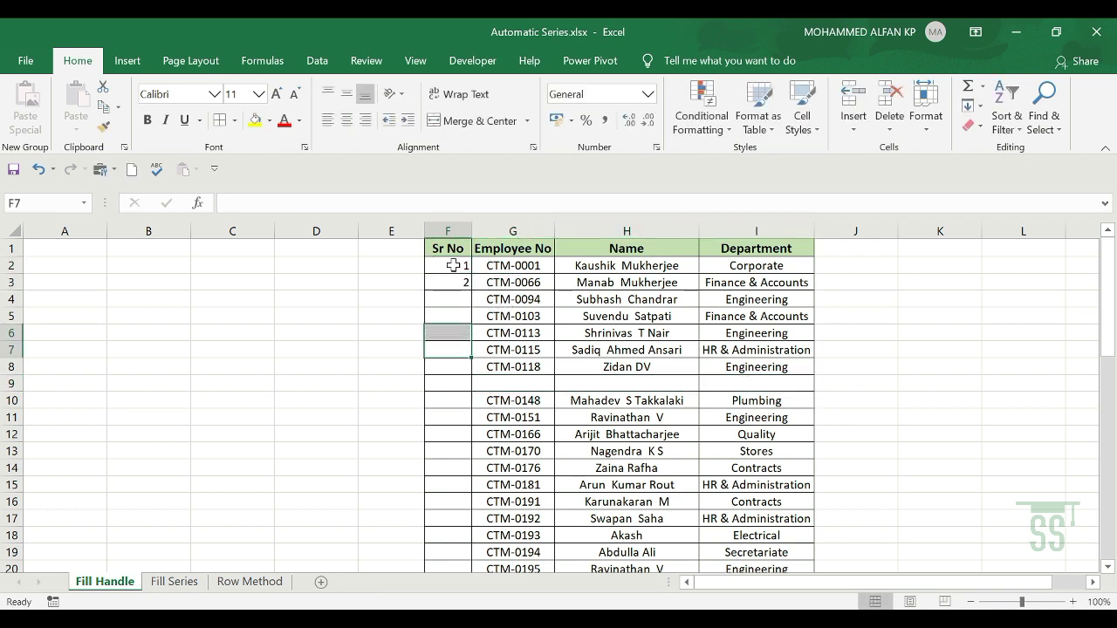
pyautogui.moveTo(441, 265); pyautogui.dragTo(451, 282)
pyautogui.doubleClick(471, 291)
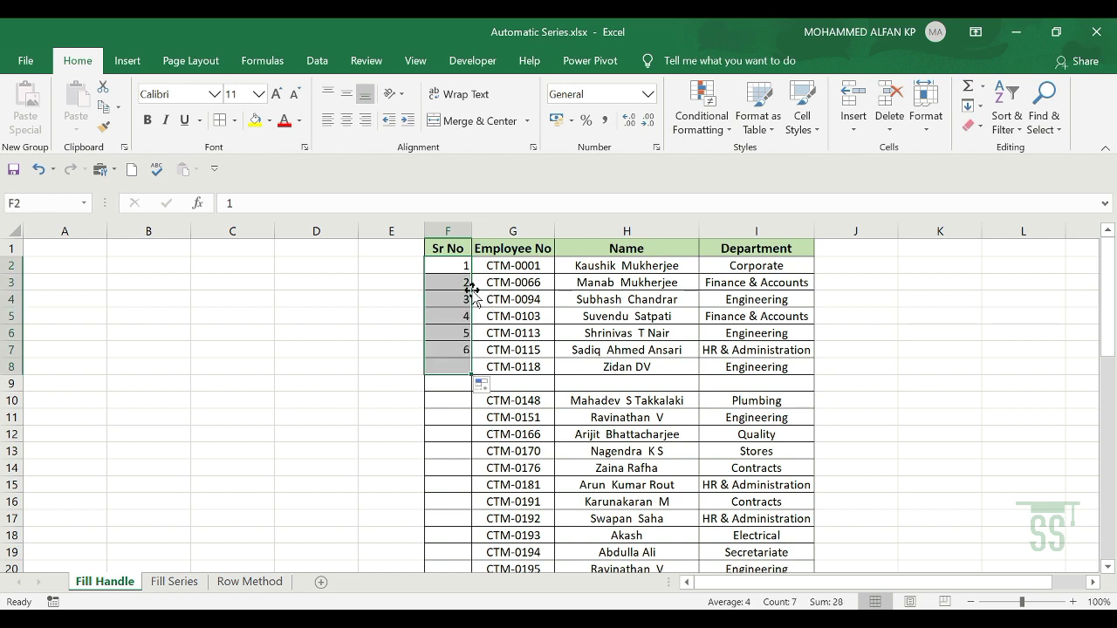
pyautogui.moveTo(771, 384); pyautogui.dragTo(532, 386)
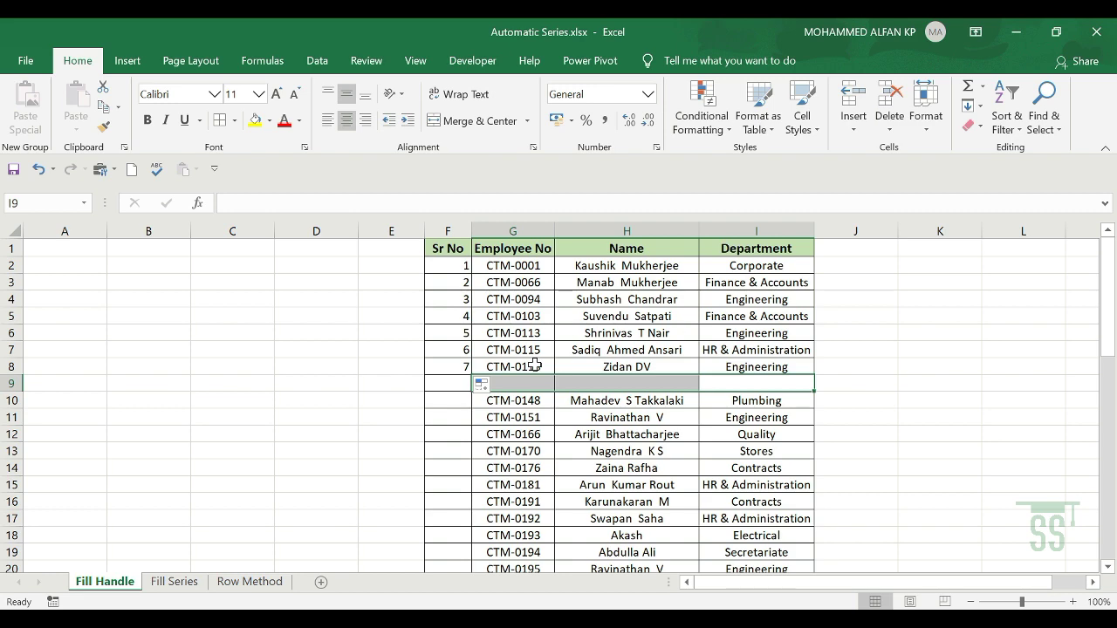
# - On the Fill Series sheet, clear the employee records in G10:I12
pyautogui.click(187, 583)
pyautogui.click(773, 381)
pyautogui.press('Right')
pyautogui.press('Right')
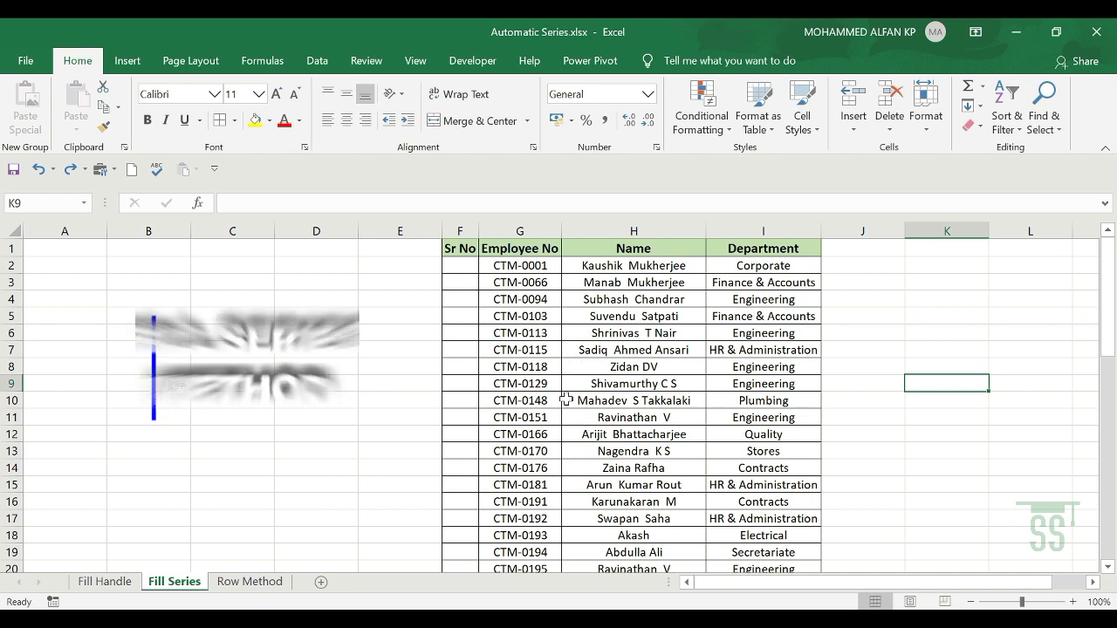
pyautogui.click(565, 399)
pyautogui.moveTo(524, 403); pyautogui.dragTo(739, 429)
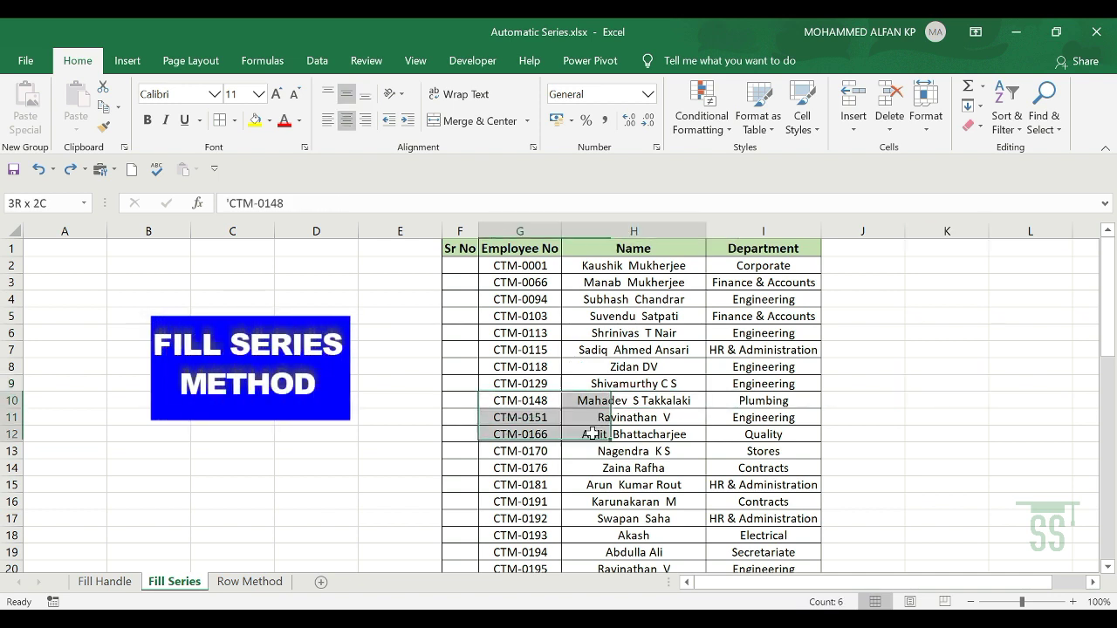
pyautogui.press('Delete')
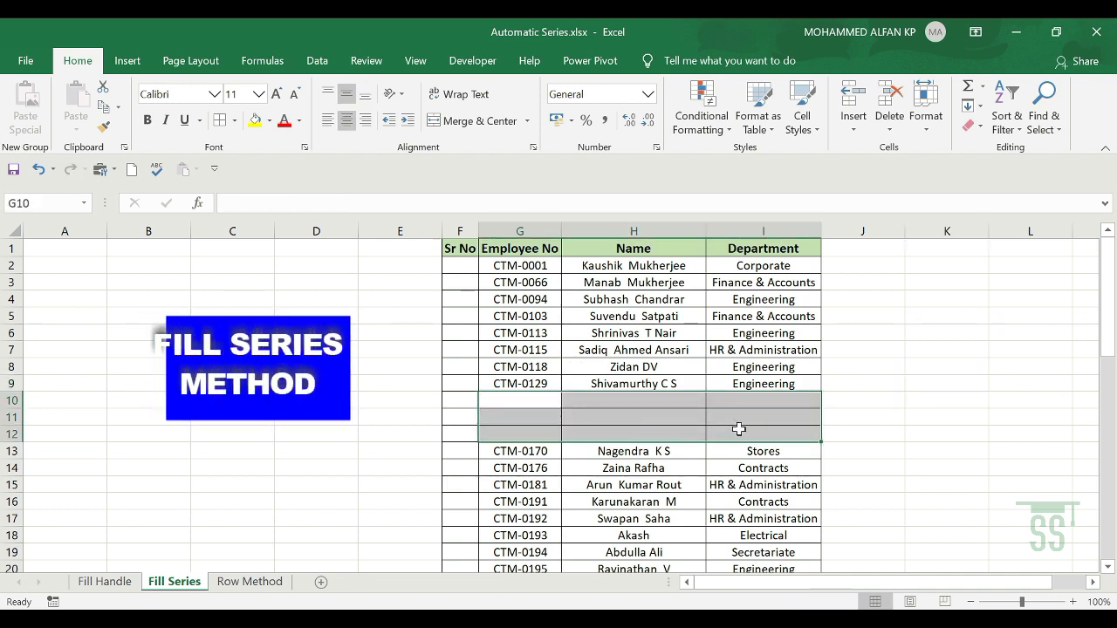
# - Enter 1 as the first Sr No value in F2
pyautogui.click(557, 316)
pyautogui.click(458, 268)
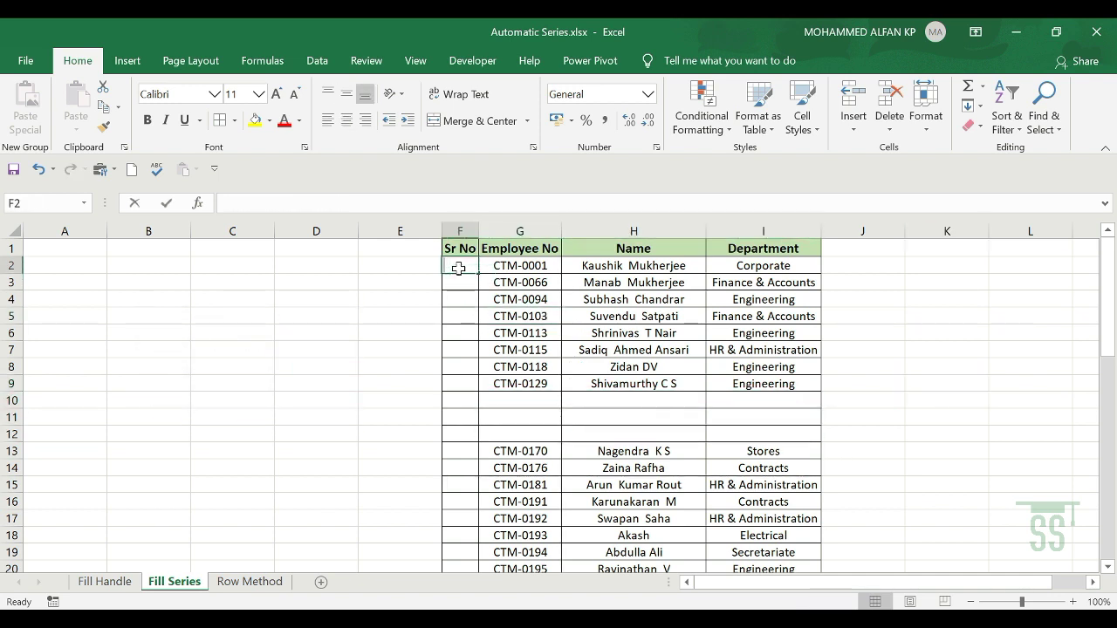
pyautogui.write('1')
pyautogui.press('Return')
pyautogui.click(465, 269)
# - Fill Sr No as a linear series in columns with step 1 and stop value 50
pyautogui.click(981, 111)
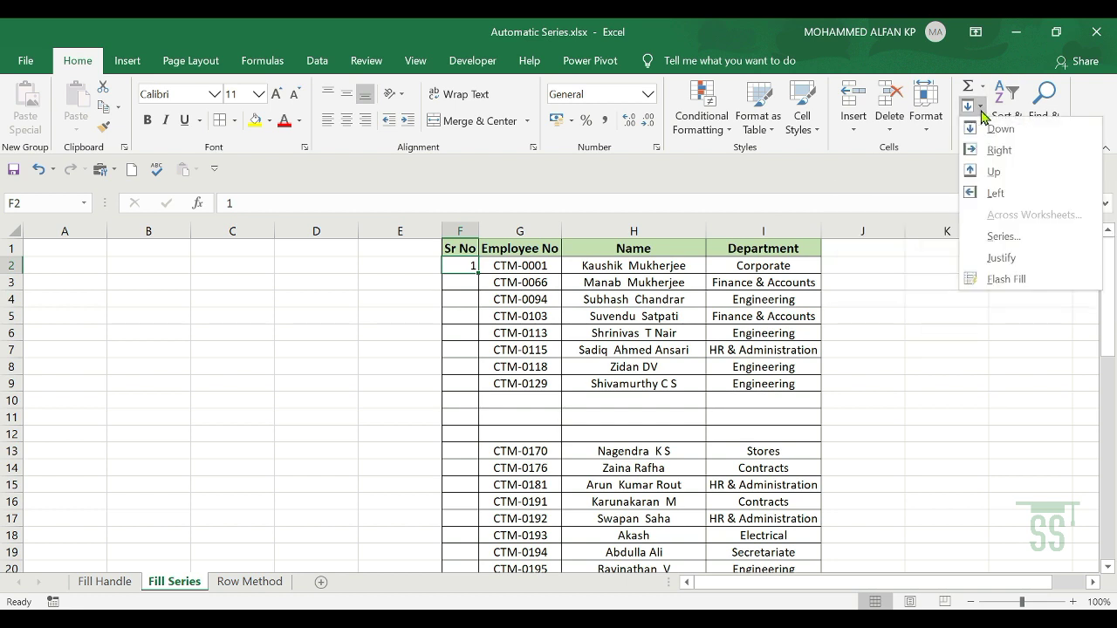
pyautogui.click(1008, 237)
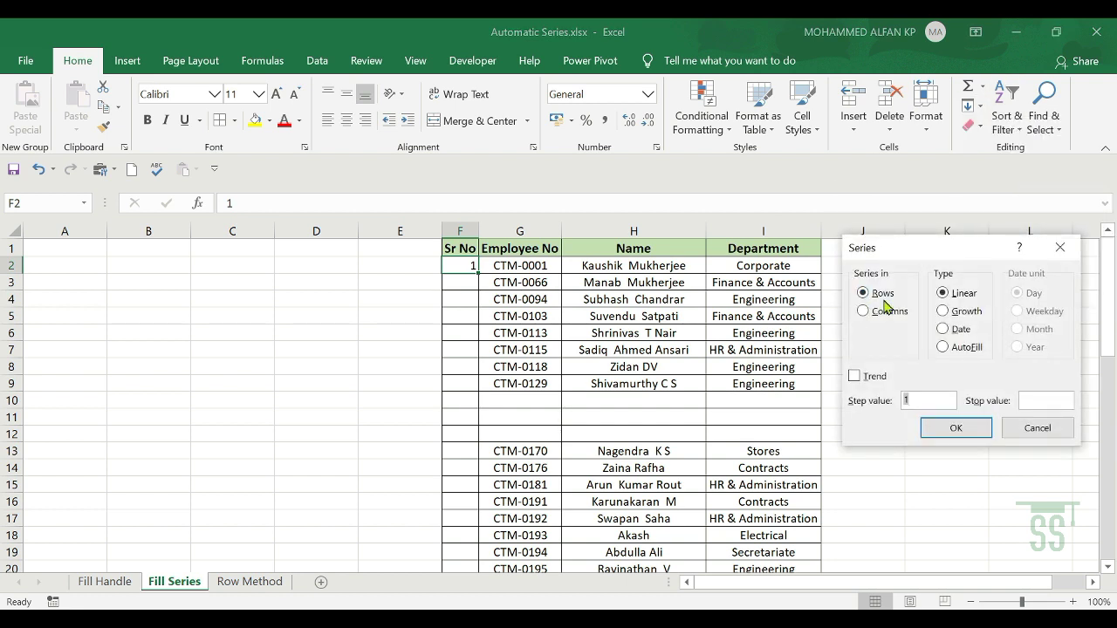
pyautogui.click(866, 312)
pyautogui.click(931, 398)
pyautogui.write('50')
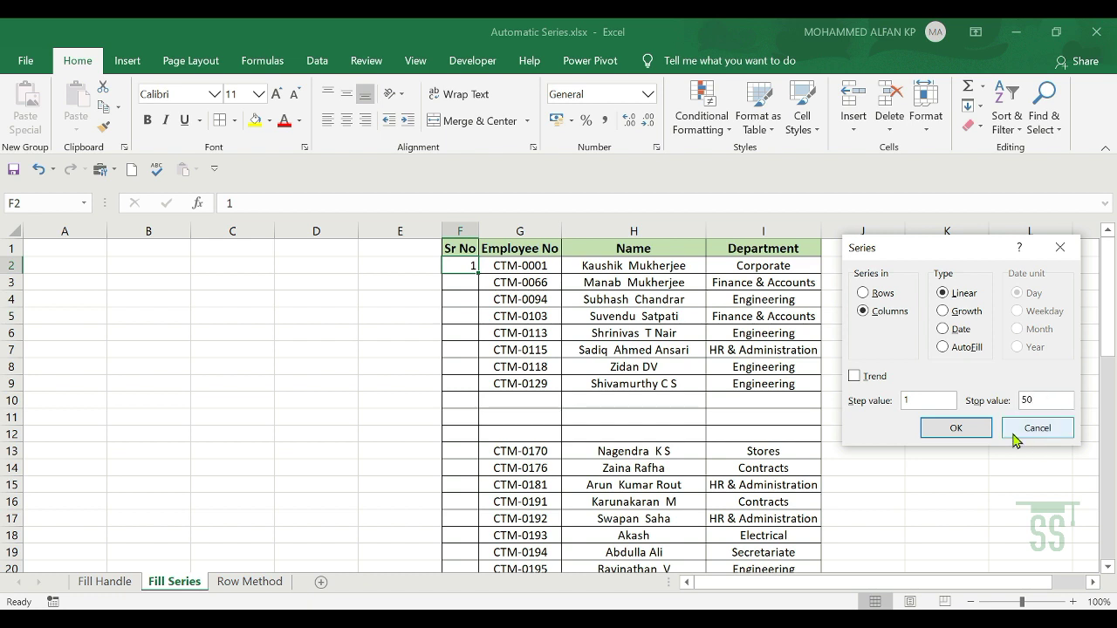
pyautogui.click(958, 427)
pyautogui.scroll(-2, 472, 410)
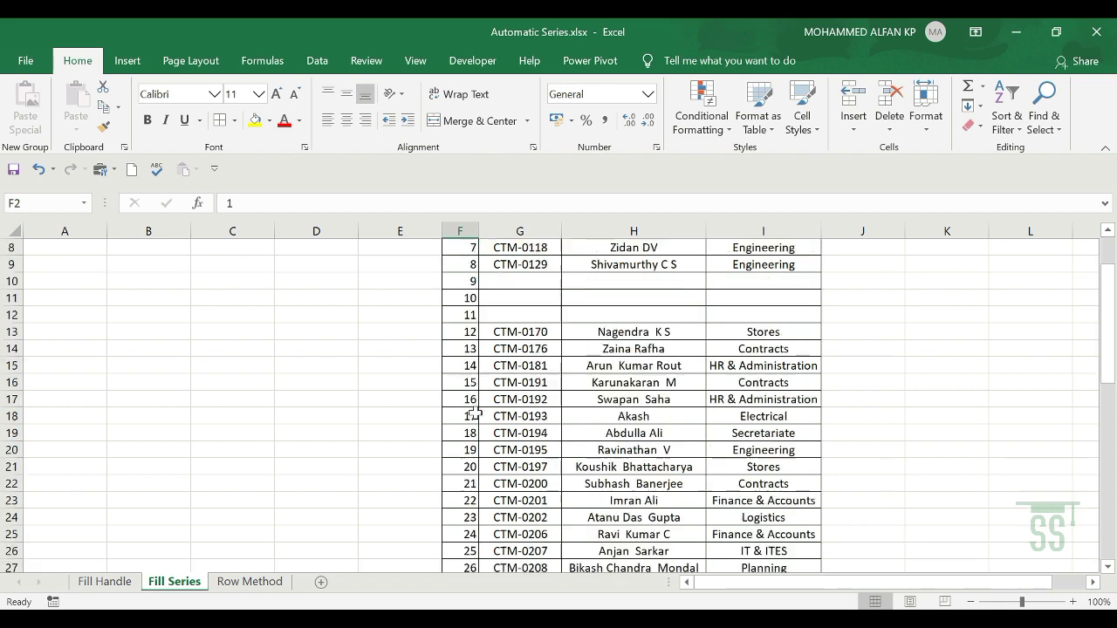
pyautogui.scroll(-4, 472, 432)
pyautogui.scroll(-5, 470, 428)
pyautogui.scroll(-2, 464, 431)
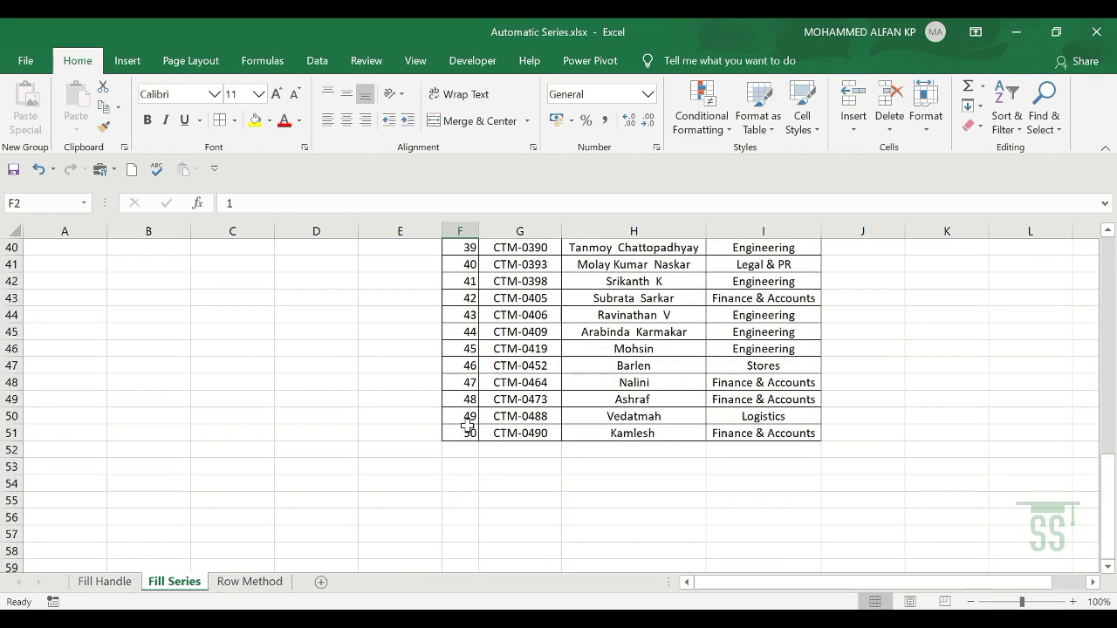
pyautogui.scroll(13, 489, 384)
# - Delete rows 4 and 5 and confirm Sr No now jumps from 2 to 5
pyautogui.click(460, 400)
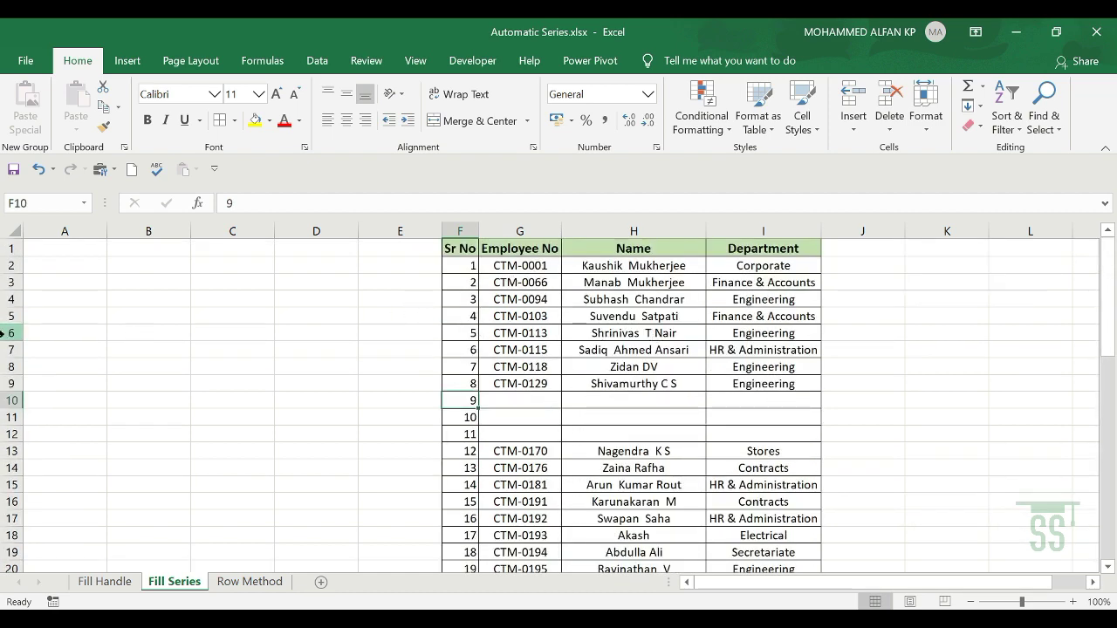
pyautogui.moveTo(4, 300); pyautogui.dragTo(5, 316)
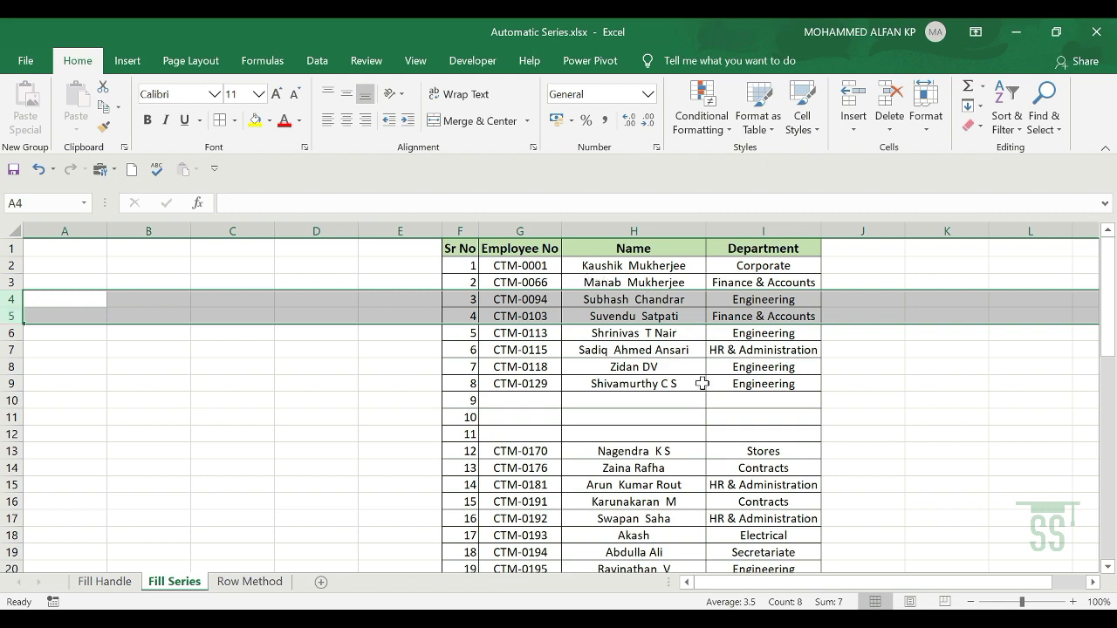
pyautogui.hotkey('ctrl', '-')
pyautogui.click(464, 265)
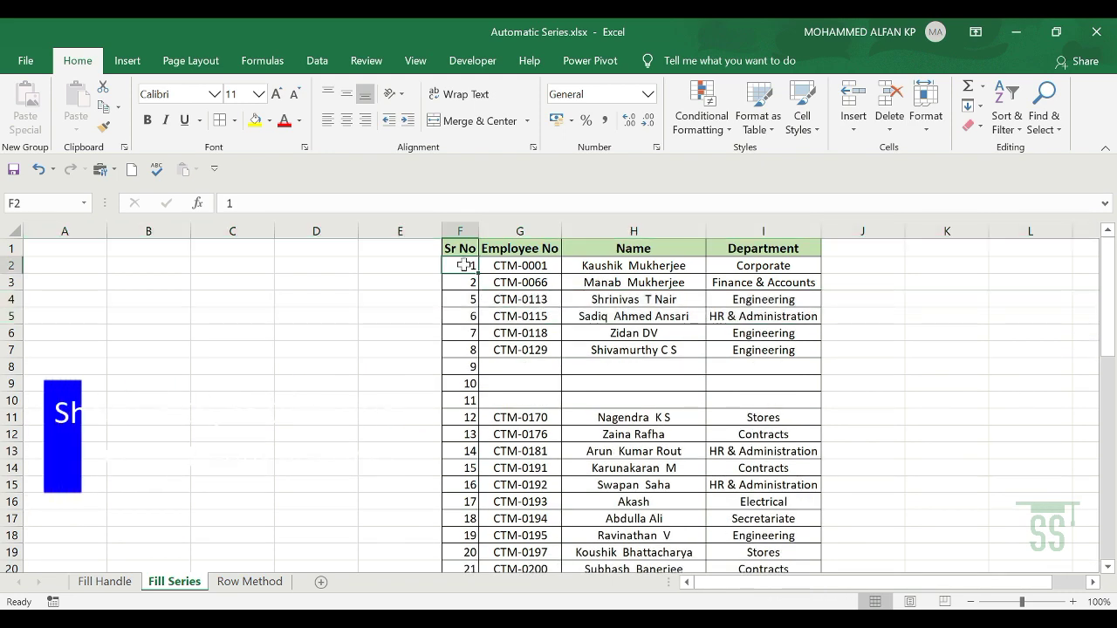
pyautogui.click(464, 282)
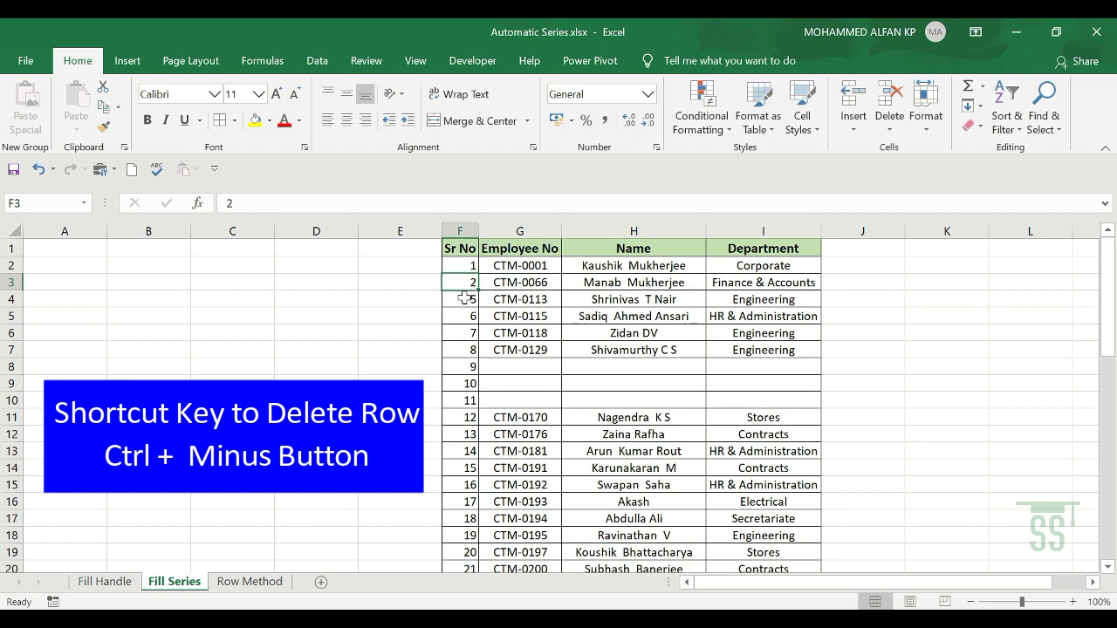
pyautogui.click(464, 297)
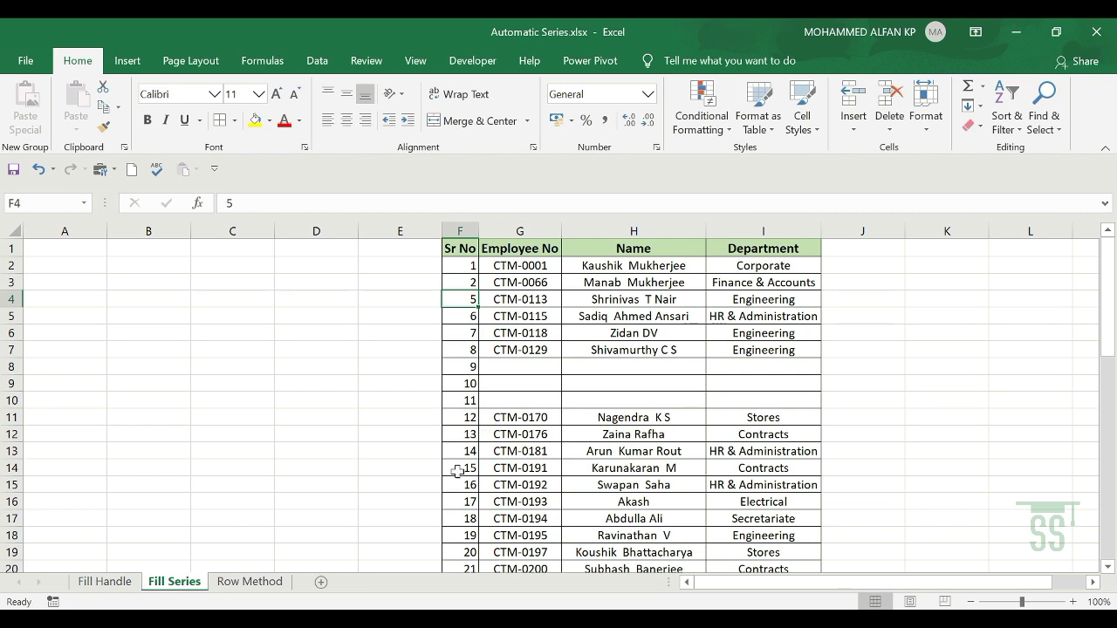
# - On the Row Method sheet, enter =ROW()-1 in F2 and copy it down the Sr No column
pyautogui.click(245, 590)
pyautogui.click(643, 397)
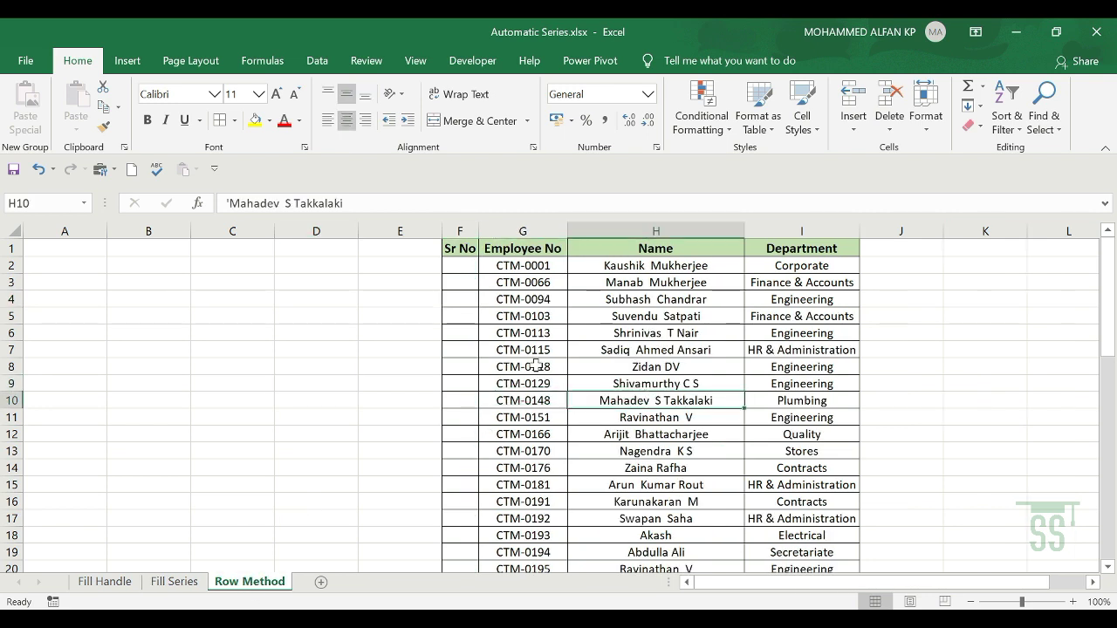
pyautogui.click(469, 265)
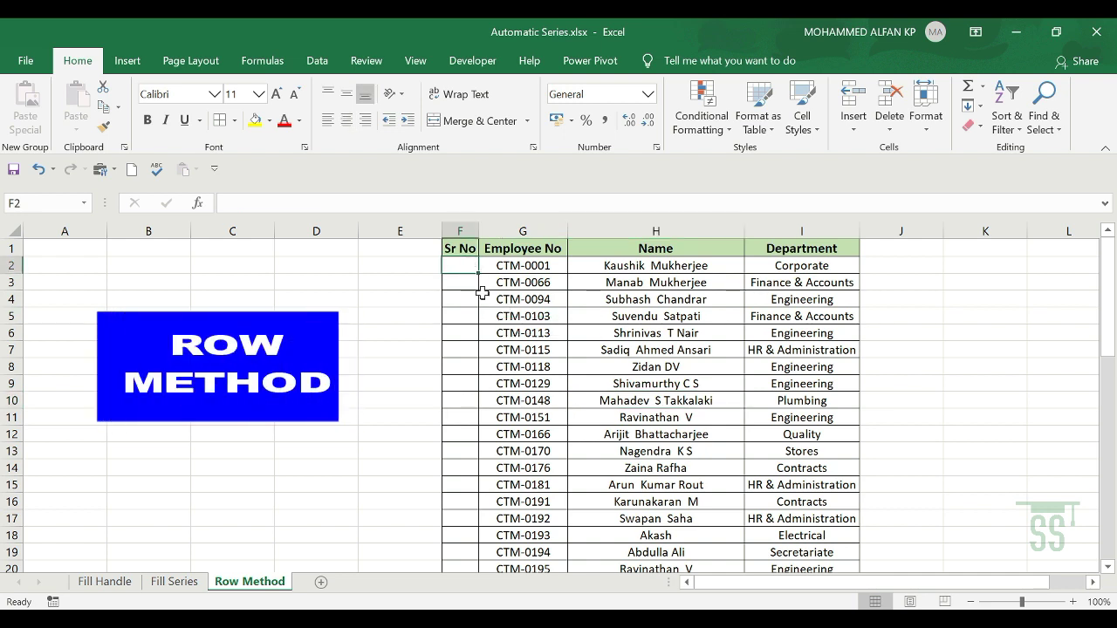
pyautogui.write('=row')
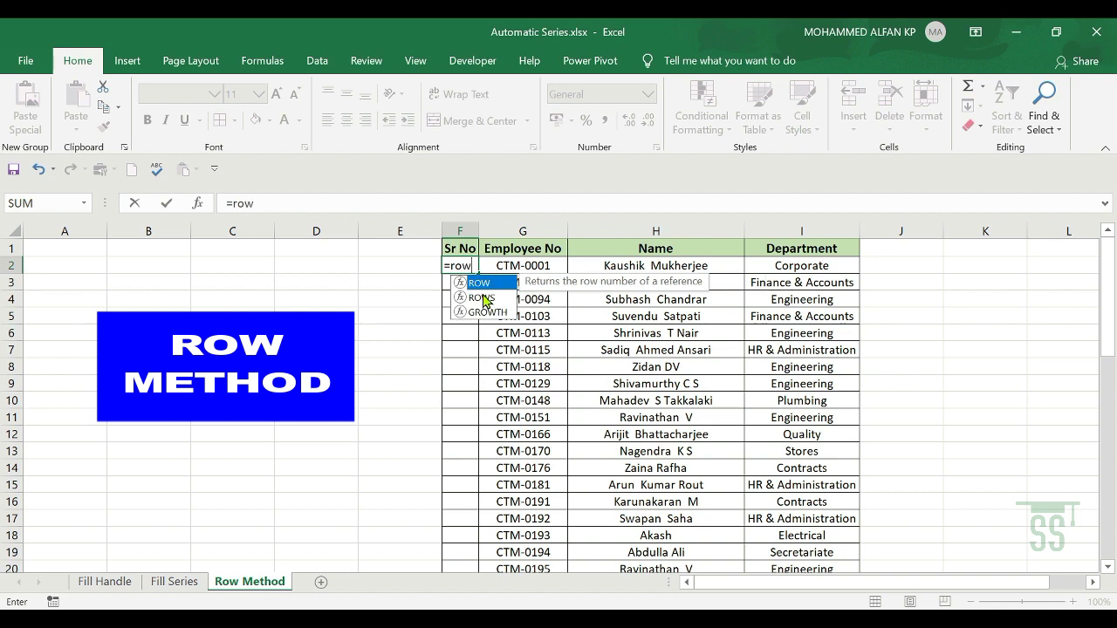
pyautogui.write('()-1')
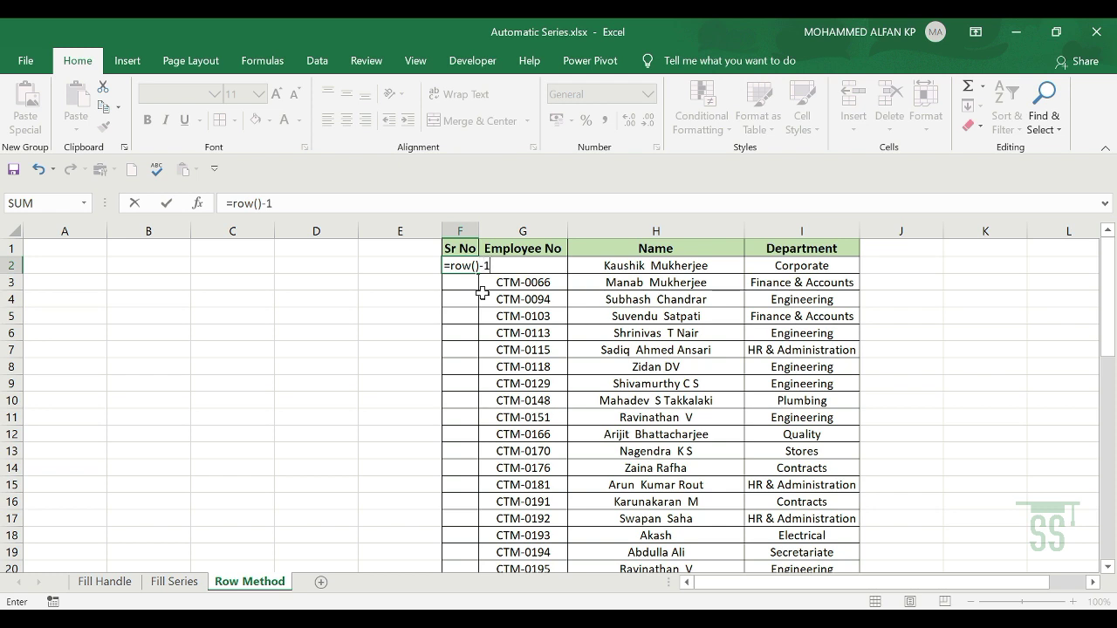
pyautogui.press('Return')
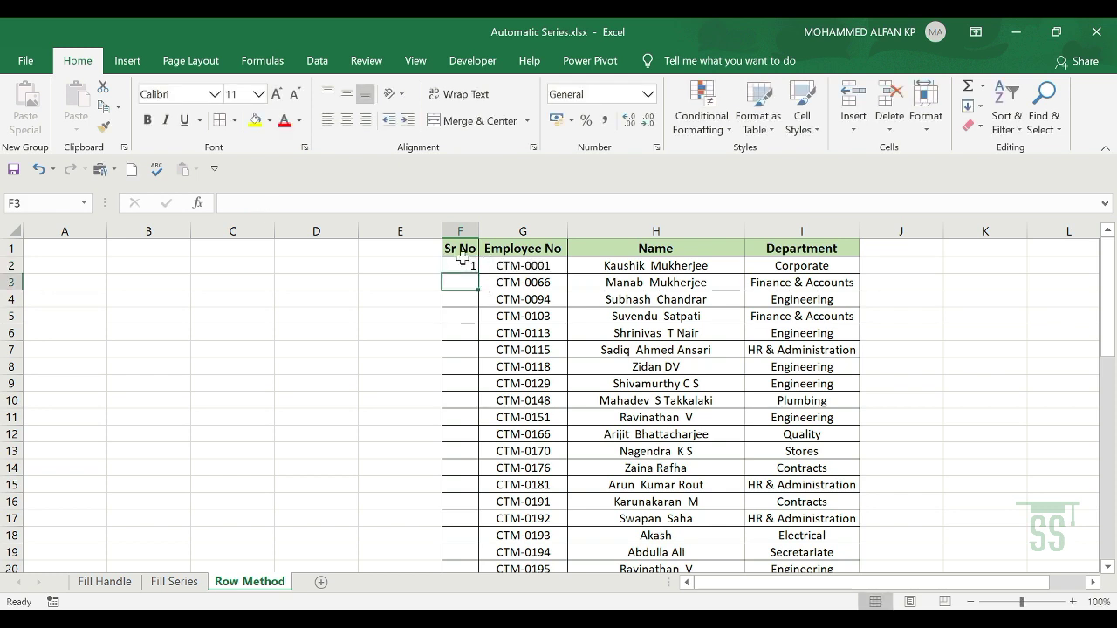
pyautogui.click(463, 264)
pyautogui.doubleClick(476, 274)
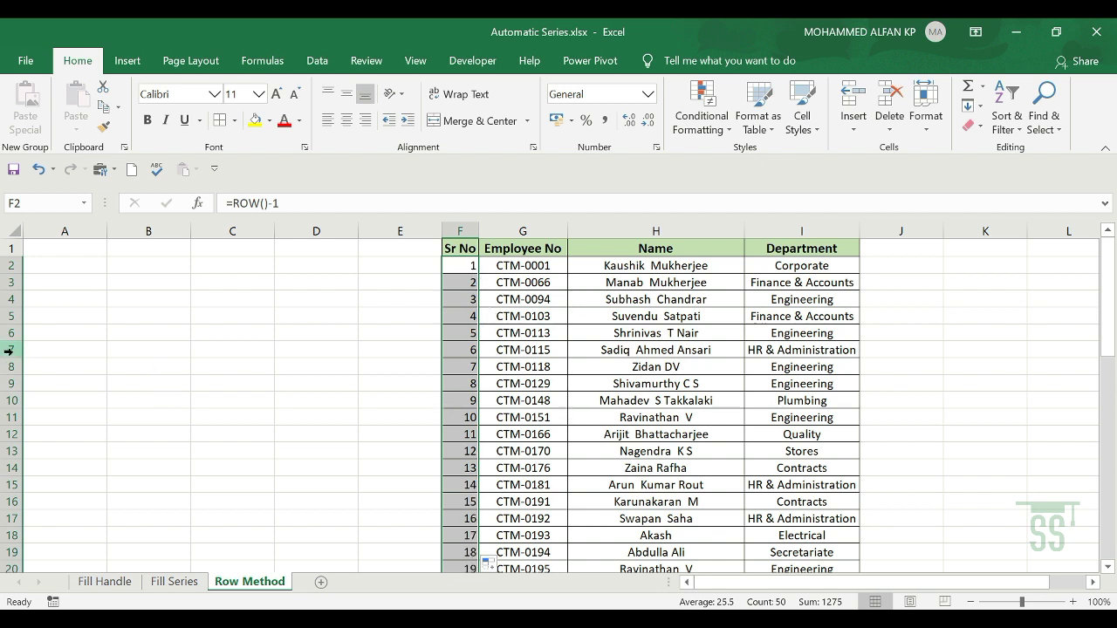
# - Delete rows 7 to 9, widen column F, and confirm Sr No stays unbroken
pyautogui.moveTo(11, 350); pyautogui.dragTo(11, 375)
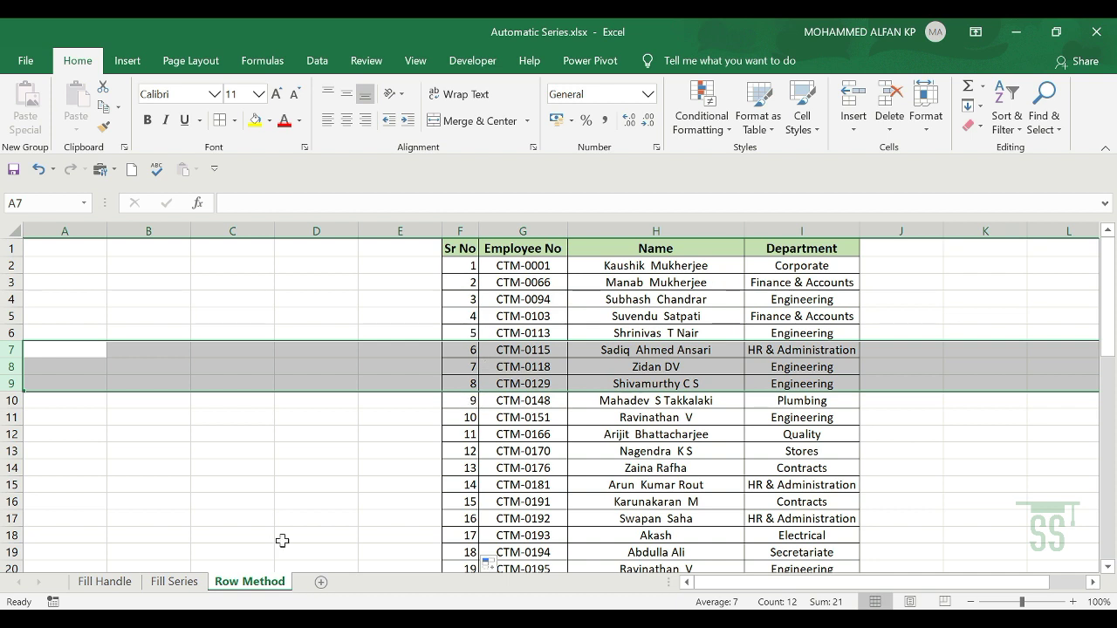
pyautogui.hotkey('ctrl', '-')
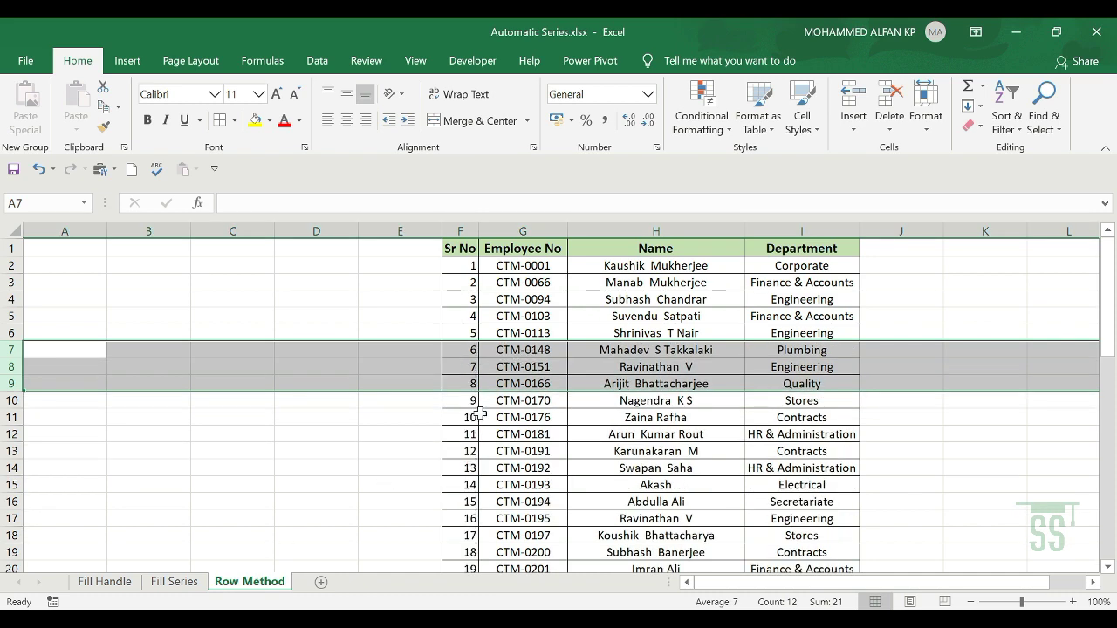
pyautogui.click(519, 434)
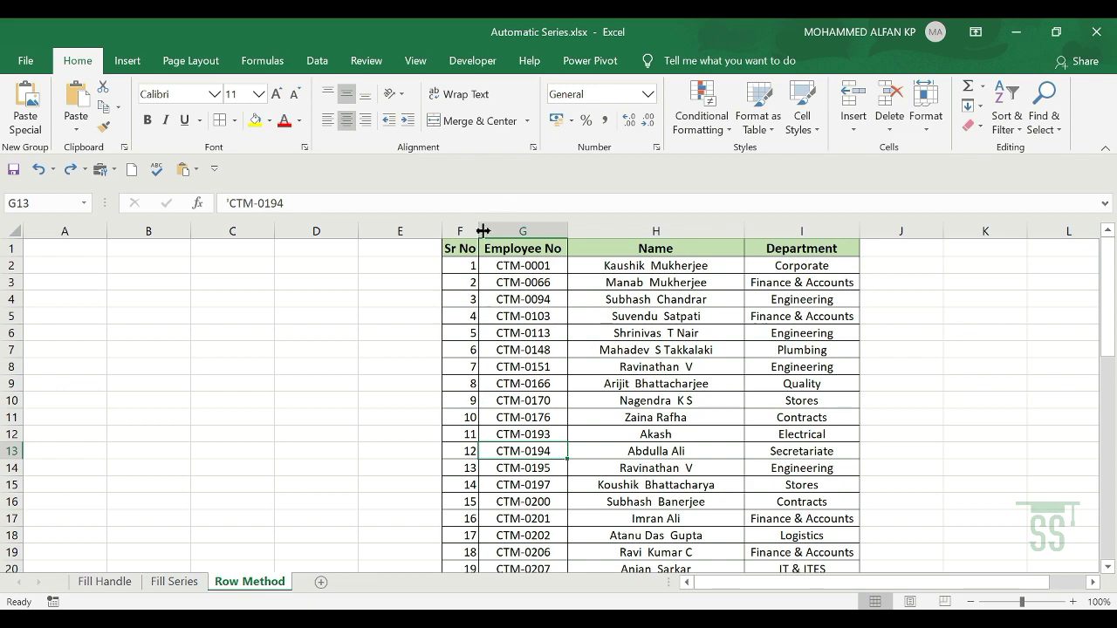
pyautogui.moveTo(480, 230); pyautogui.dragTo(504, 230)
pyautogui.click(482, 256)
# - Clear the numbers in F2:F45 and enter ABV123 in F2
pyautogui.hotkey('ctrl', 'shift', 'Down')
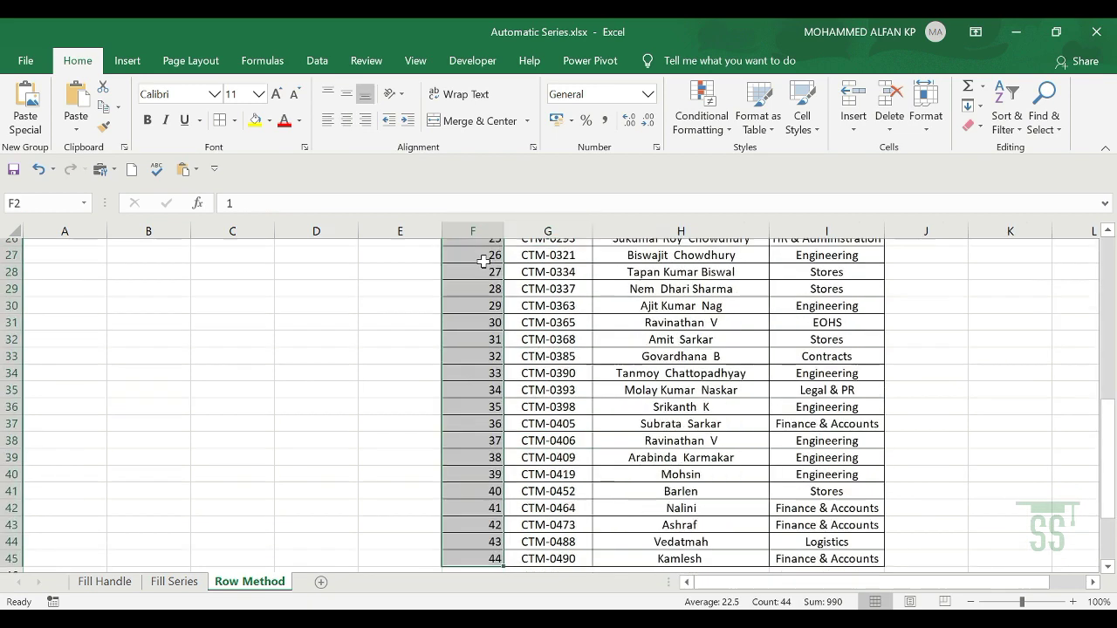
pyautogui.press('Delete')
pyautogui.scroll(9, 493, 260)
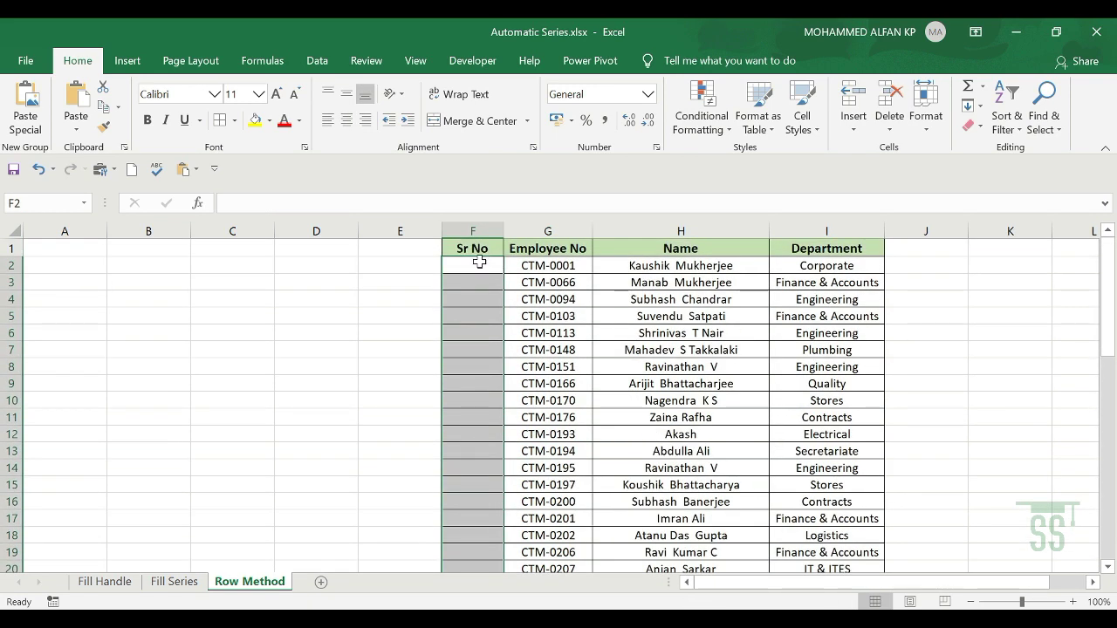
pyautogui.click(492, 267)
pyautogui.write('ABV')
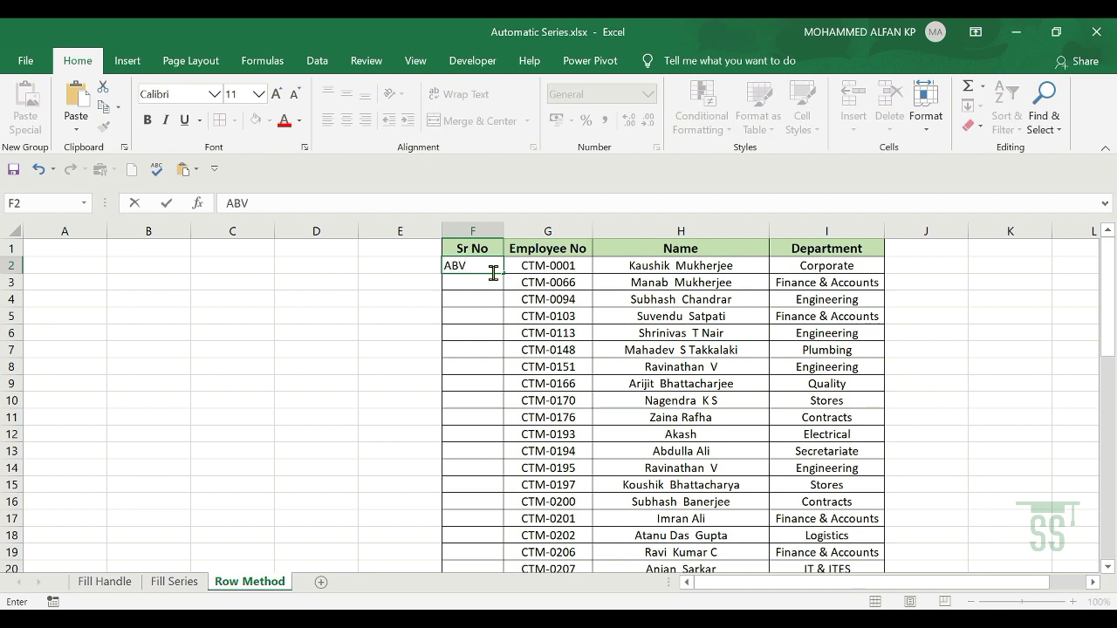
pyautogui.write('123')
pyautogui.press('Return')
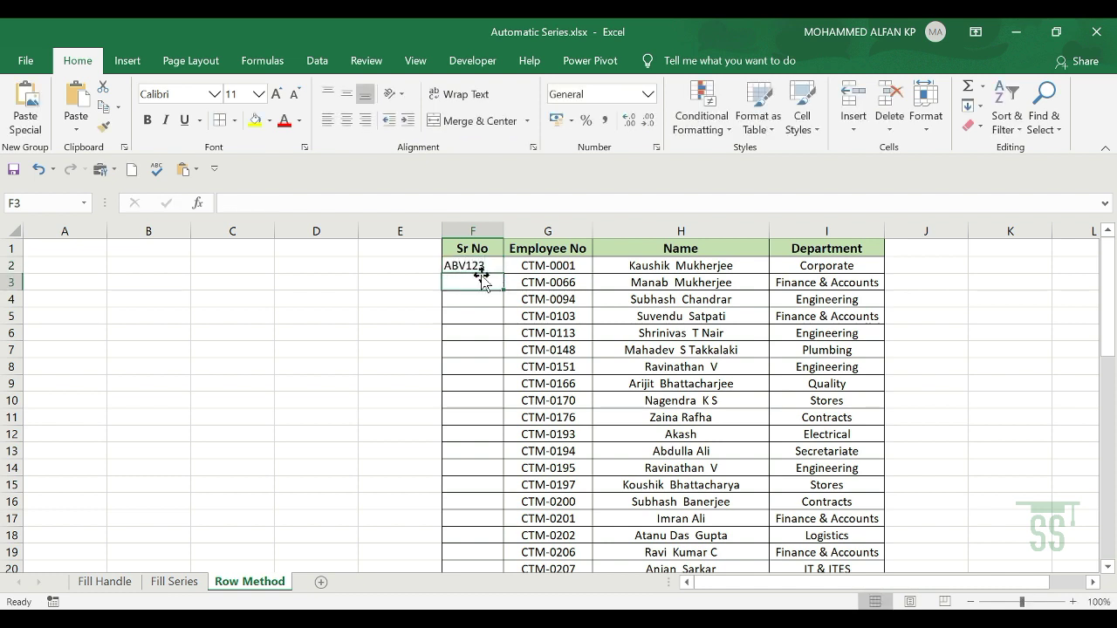
# - Enter ABV126 in F3 and fill the ABV series down all 44 employees
pyautogui.hotkey('ctrl', "'")
pyautogui.press('BackSpace')
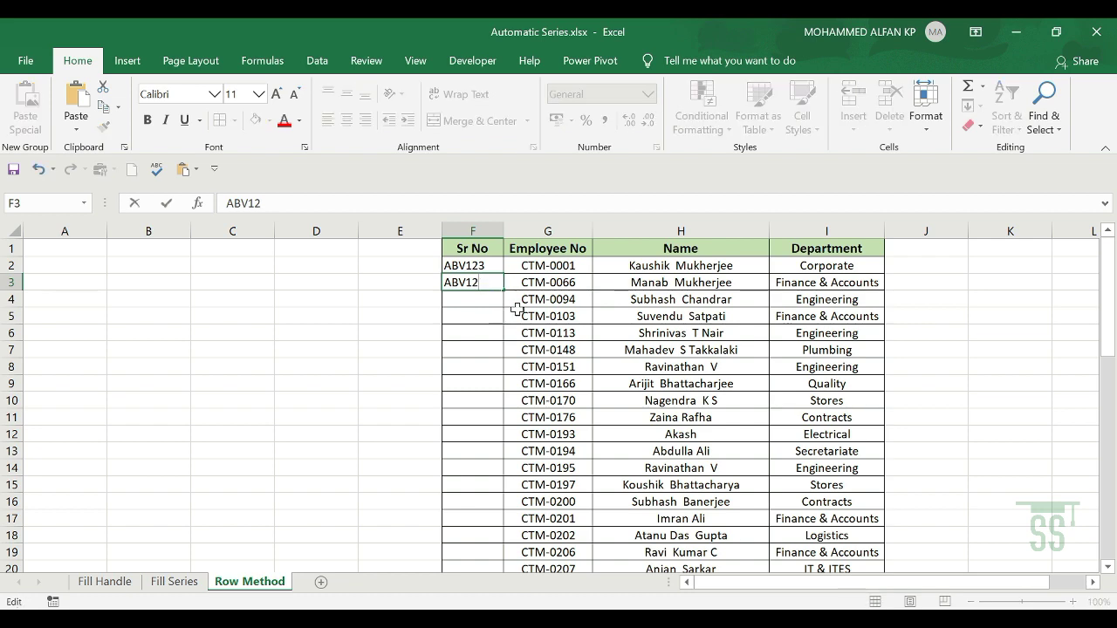
pyautogui.write('6')
pyautogui.press('Return')
pyautogui.moveTo(476, 266); pyautogui.dragTo(489, 284)
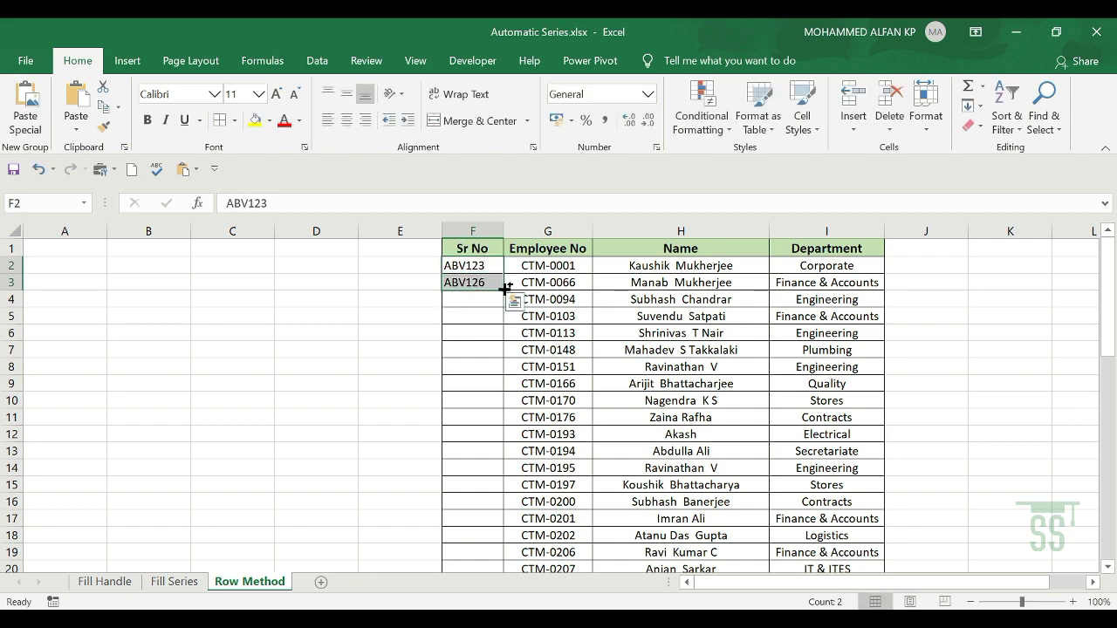
pyautogui.doubleClick(504, 291)
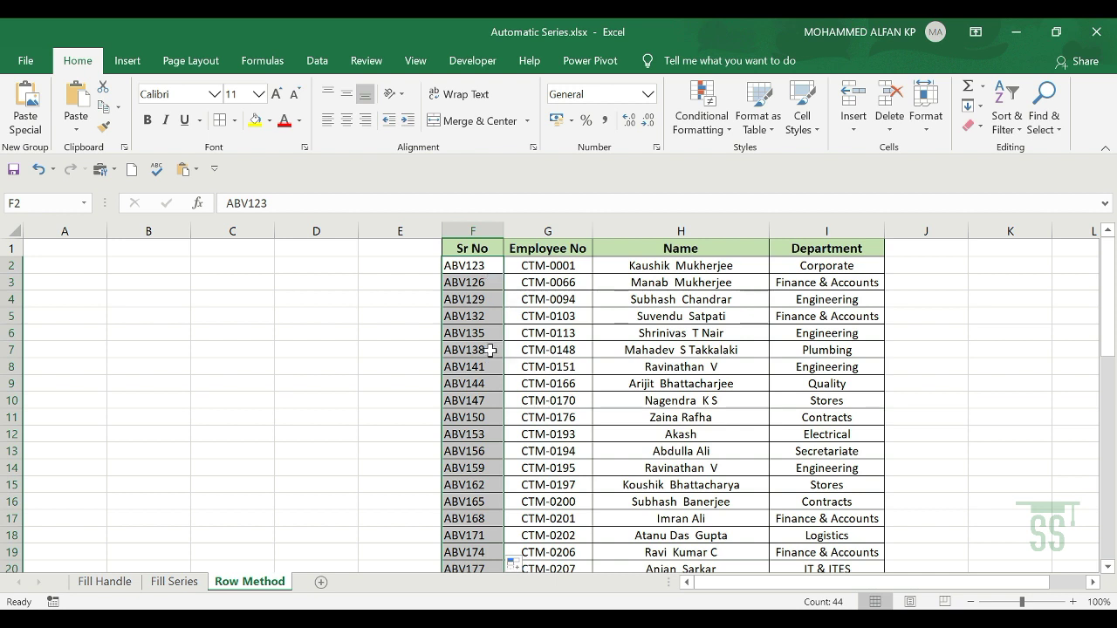